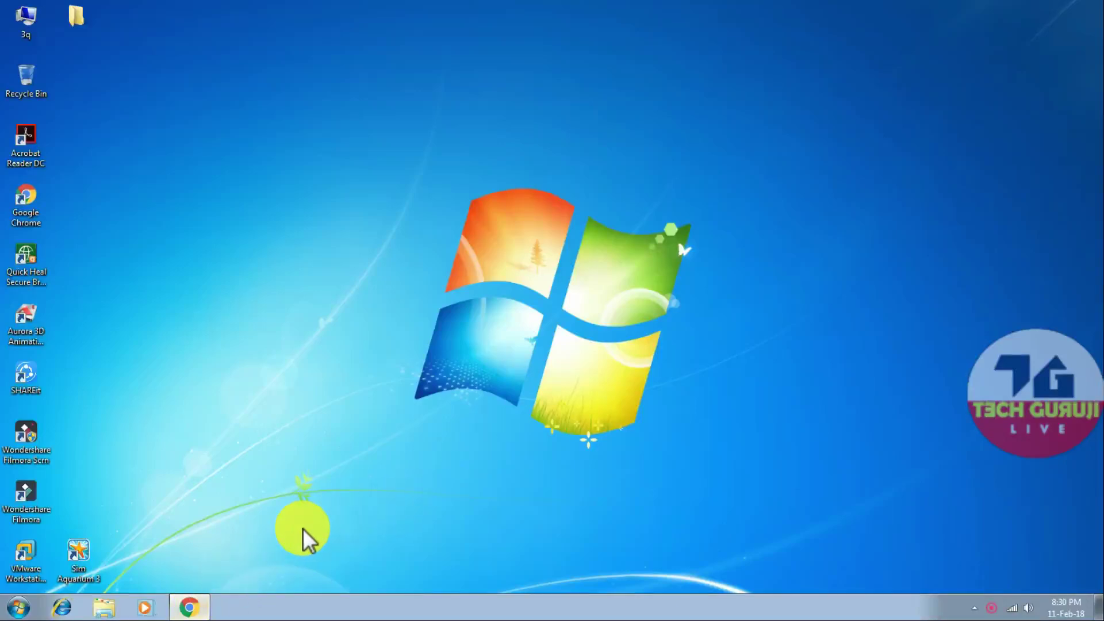
Open Chrome and load the education.maharashtra.gov.in website
{"action": "left_click", "coordinate": [374, 462]}
{"action": "left_click", "coordinate": [194, 609]}
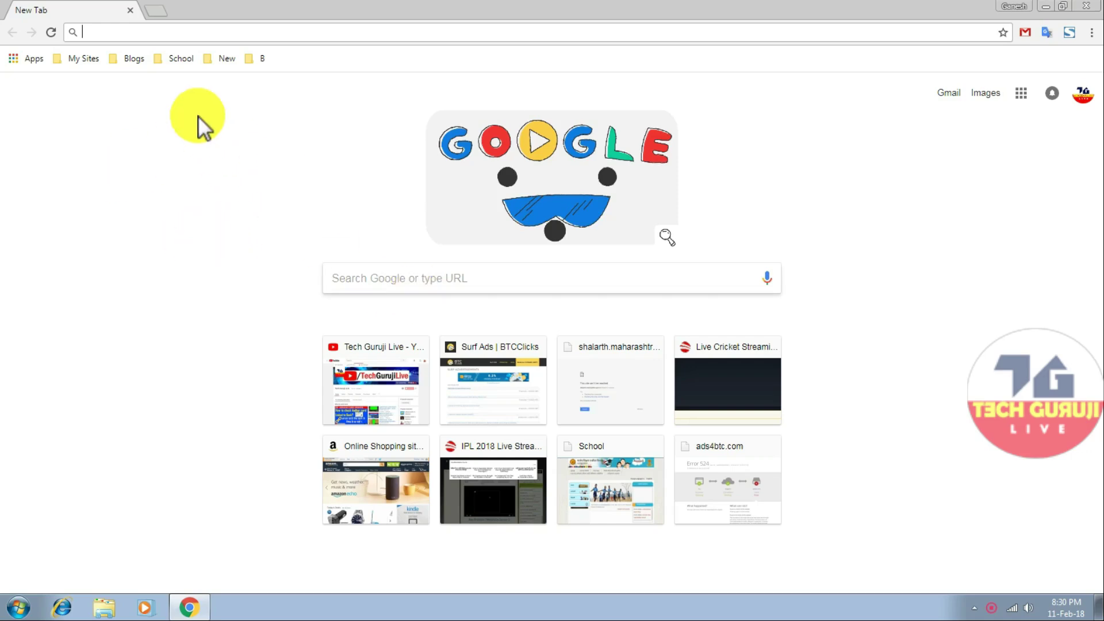
{"action": "left_click", "coordinate": [135, 30]}
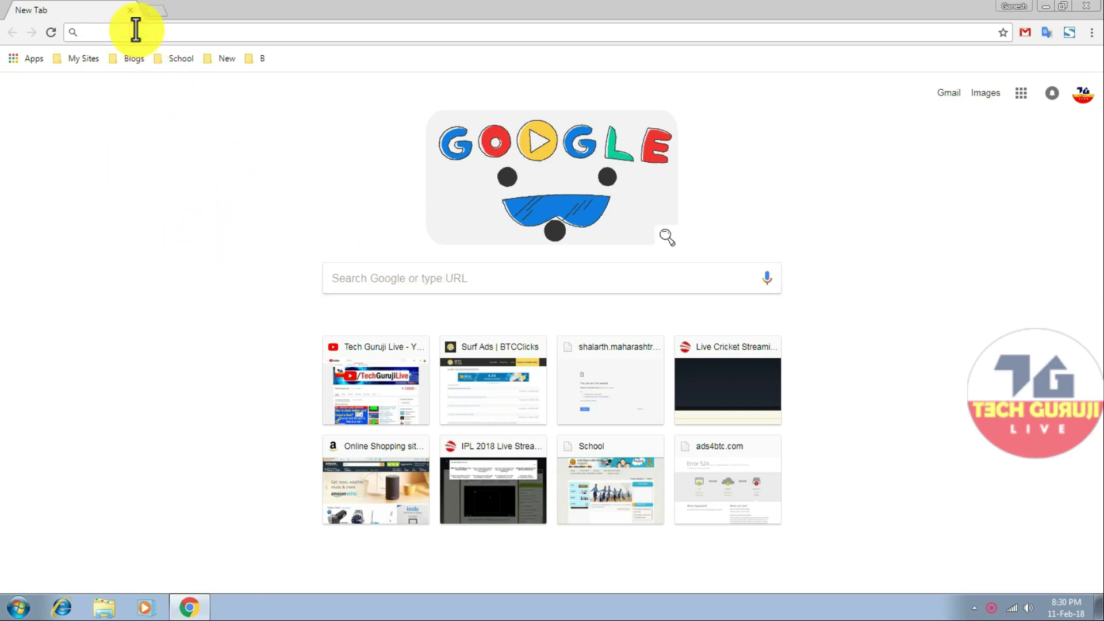
{"action": "type", "text": "education.maharashtra.gov.in"}
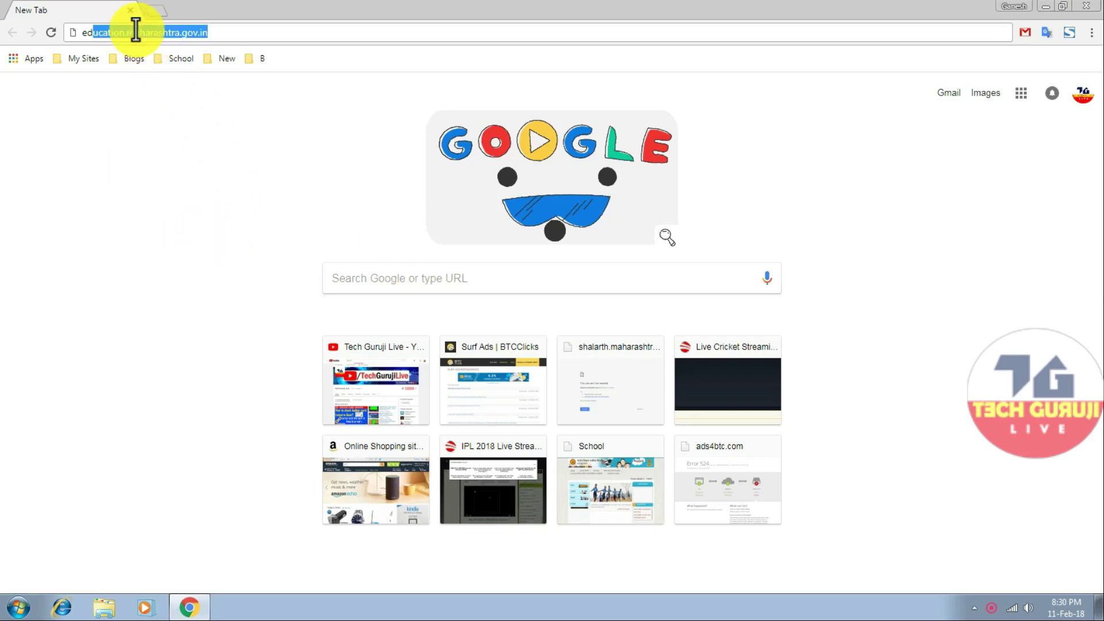
{"action": "key", "text": "Right"}
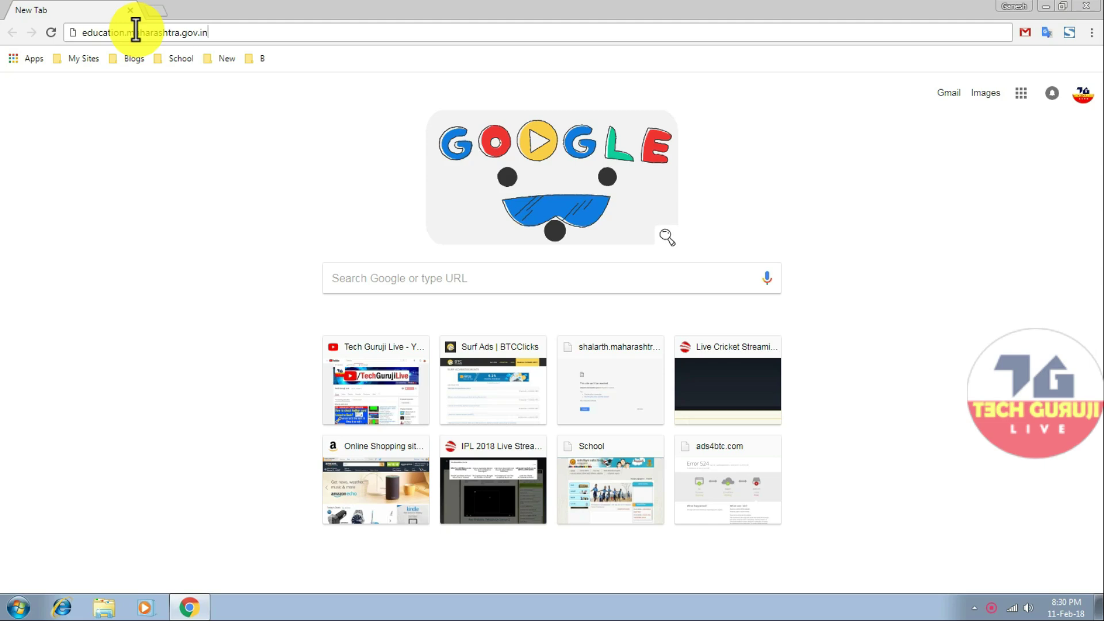
{"action": "key", "text": "Return"}
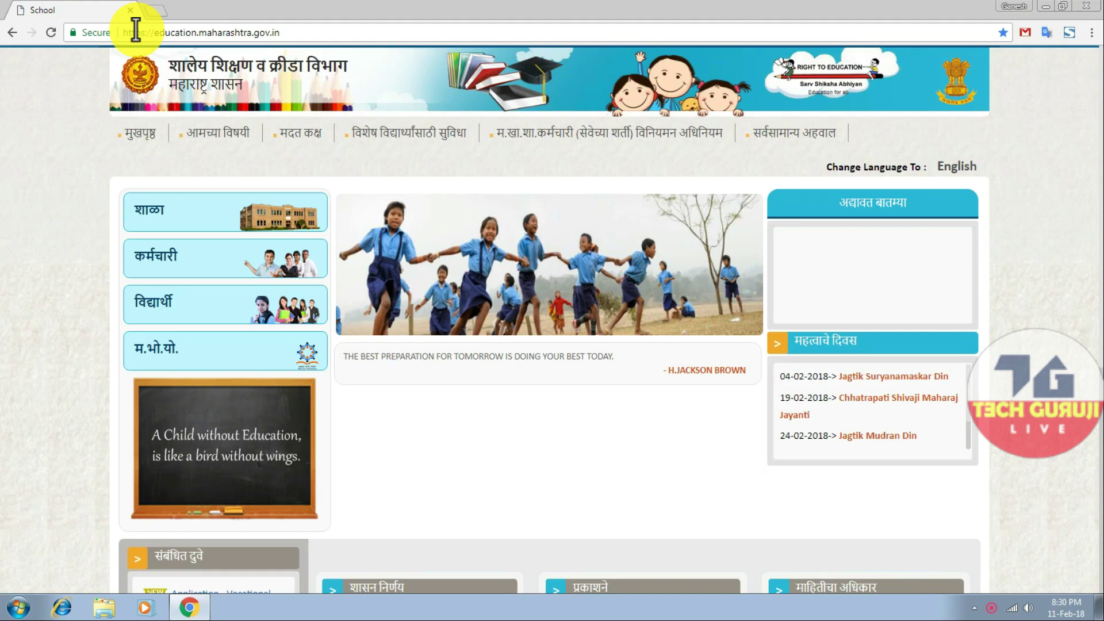
Open the Sanch Manyata login from the School section and log in with the prefilled credentials, entering the displayed captcha code
{"action": "left_click", "coordinate": [215, 223]}
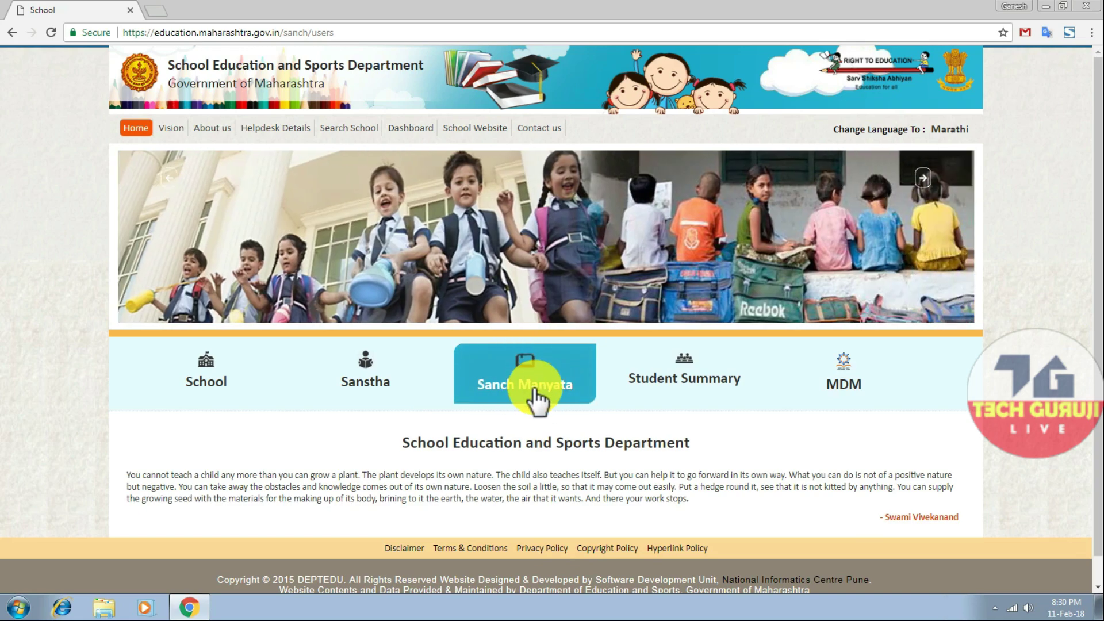
{"action": "left_click", "coordinate": [523, 367]}
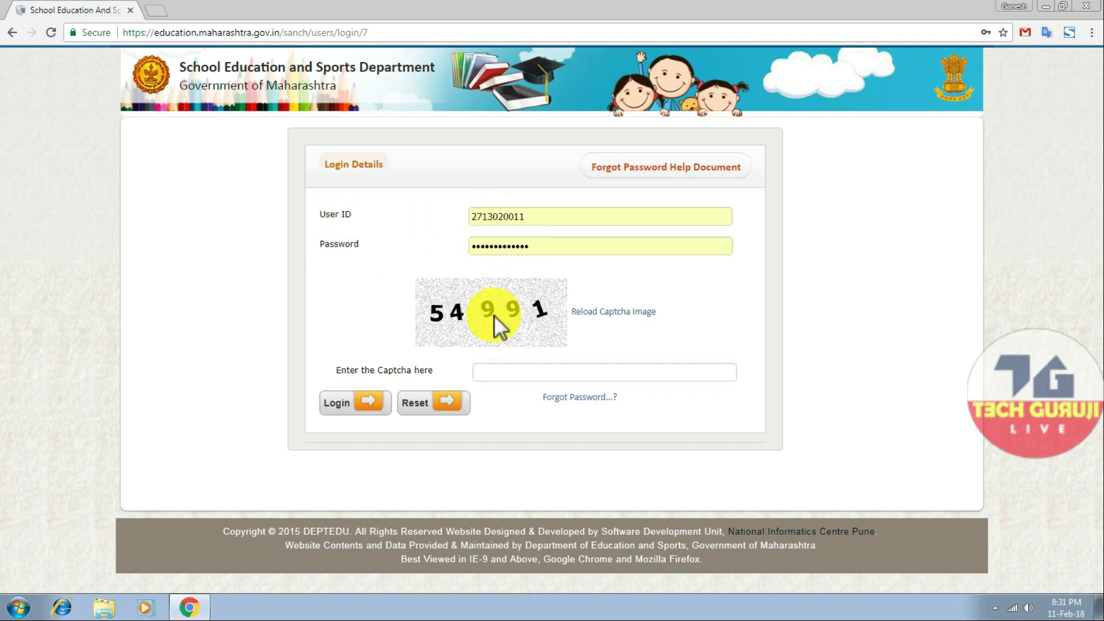
{"action": "left_click", "coordinate": [505, 374]}
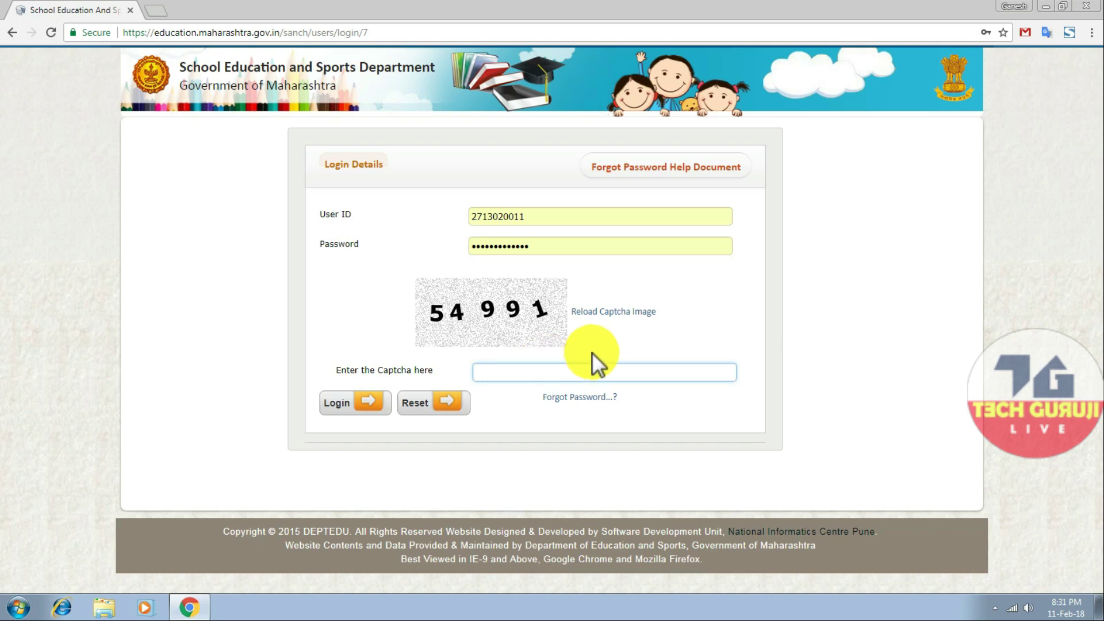
{"action": "type", "text": "54991"}
{"action": "left_click", "coordinate": [367, 415]}
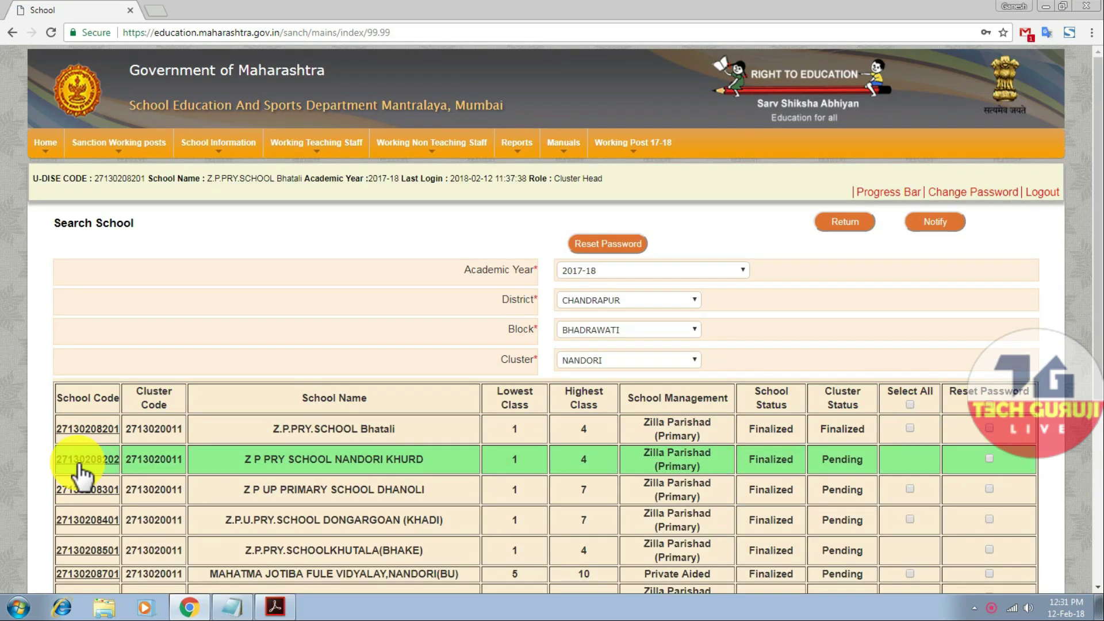
Open the record of Z P PRY SCHOOL NANDORI KHURD and set its elementary Medium 1 to Marathi
{"action": "left_click", "coordinate": [84, 460]}
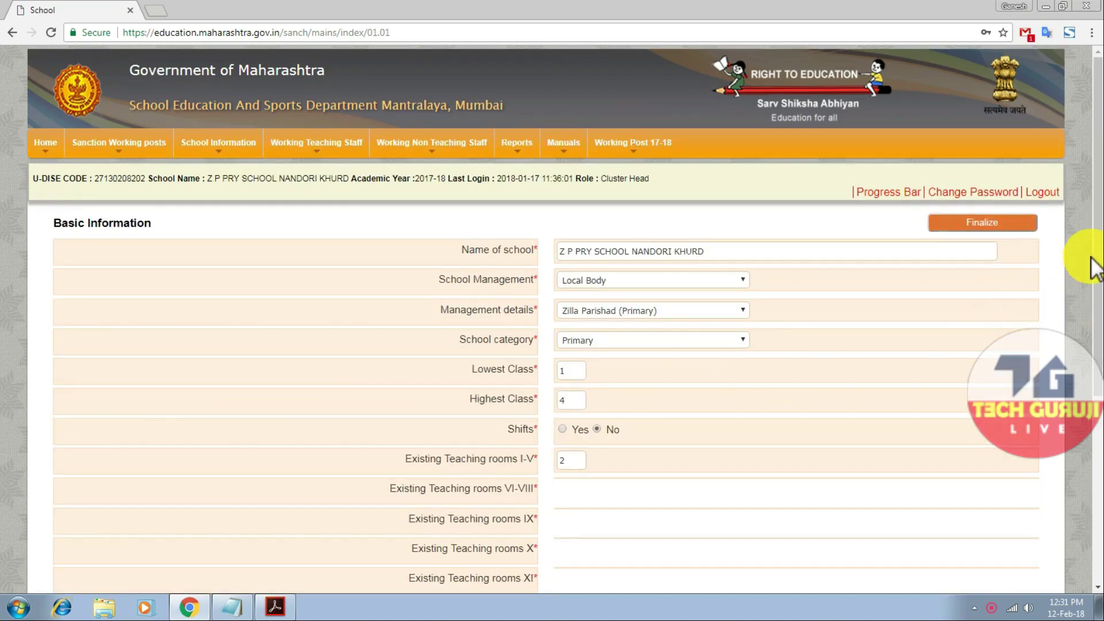
{"action": "left_click_drag", "start_coordinate": [1098, 247], "coordinate": [1094, 365]}
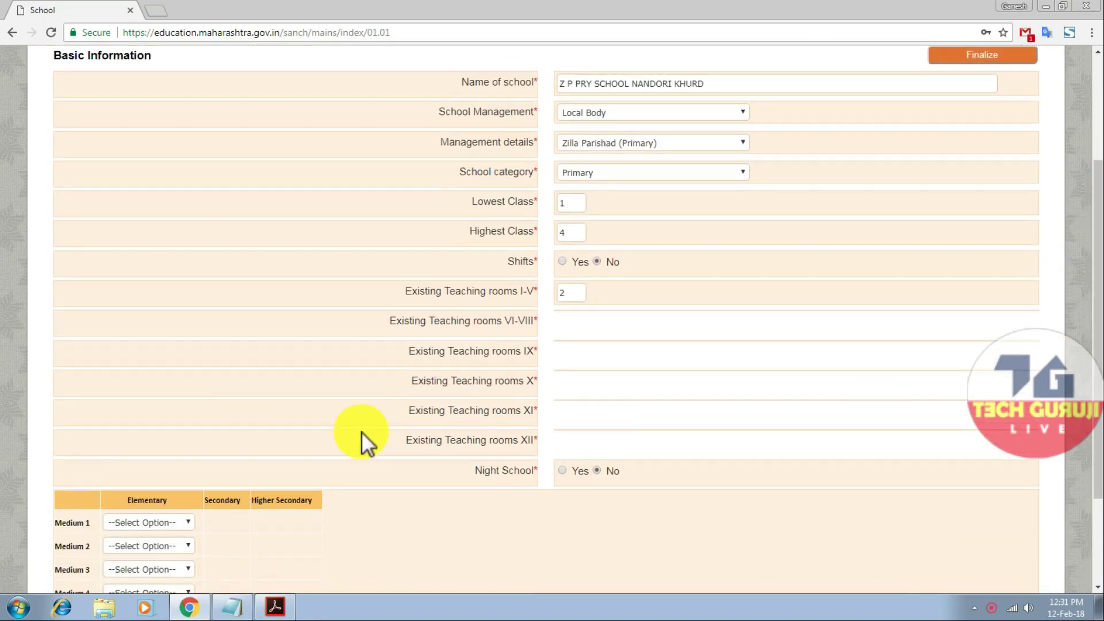
{"action": "left_click", "coordinate": [179, 519]}
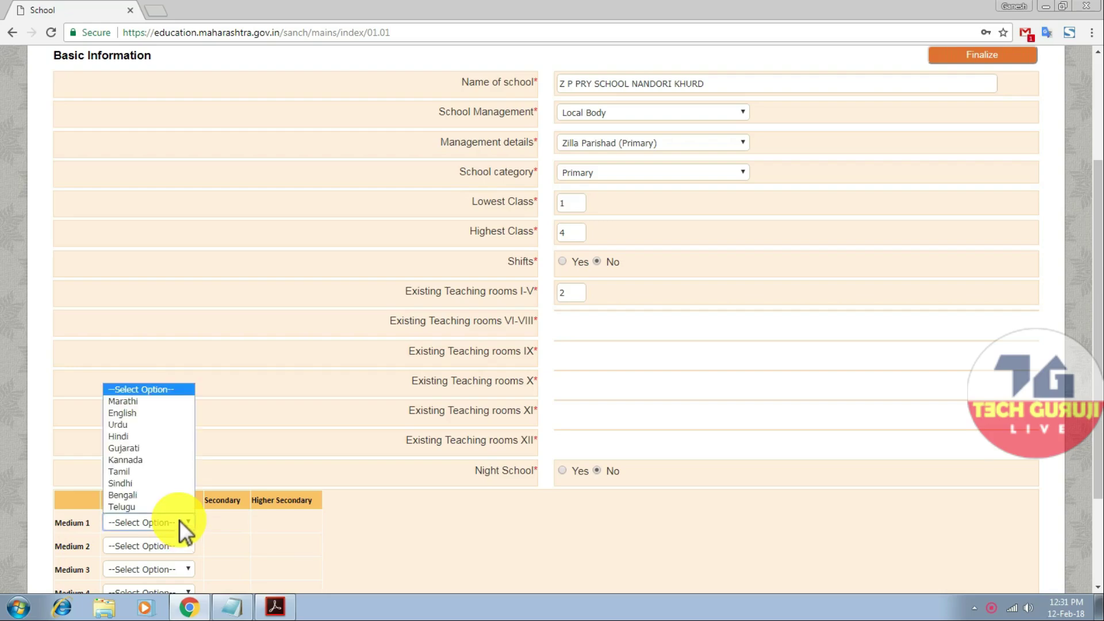
{"action": "left_click", "coordinate": [164, 402]}
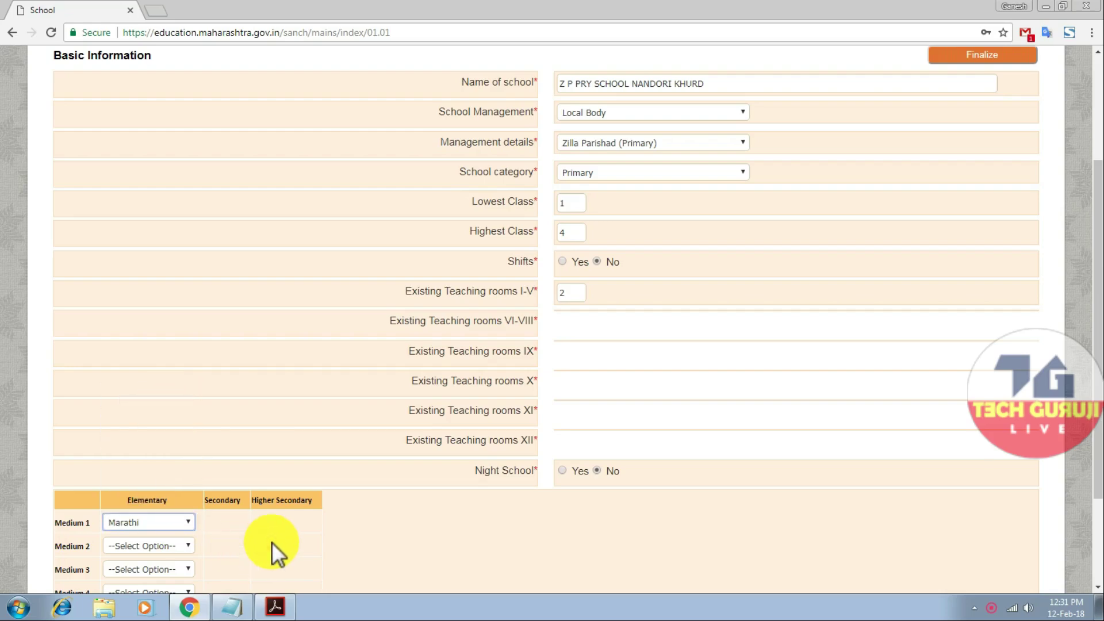
{"action": "scroll", "coordinate": [1097, 500], "scroll_direction": "down", "scroll_amount": 2}
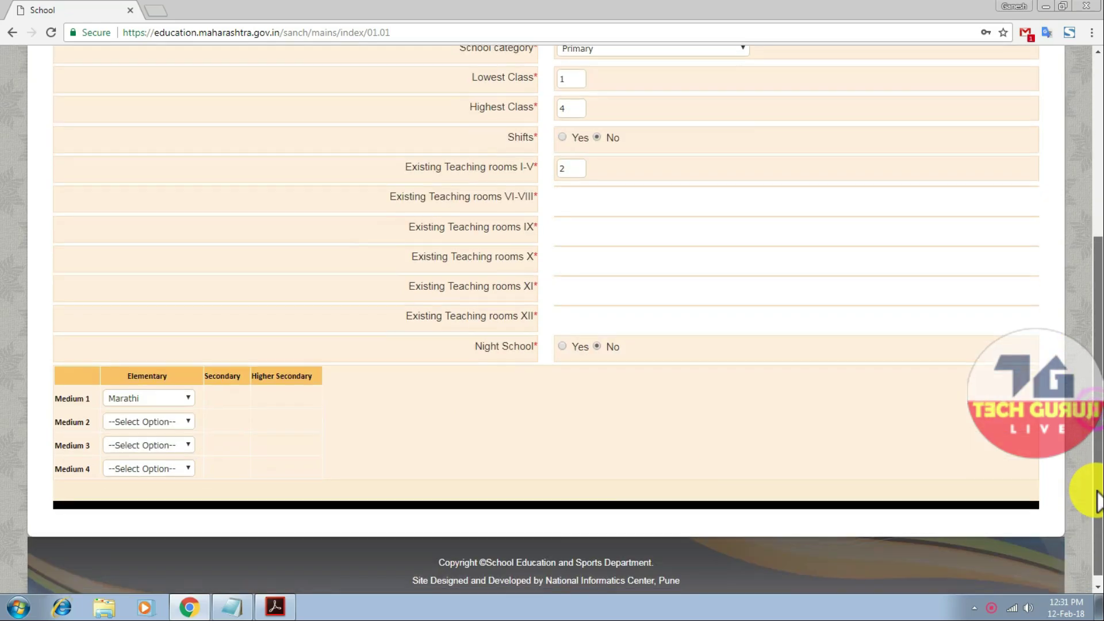
{"action": "left_click", "coordinate": [177, 416]}
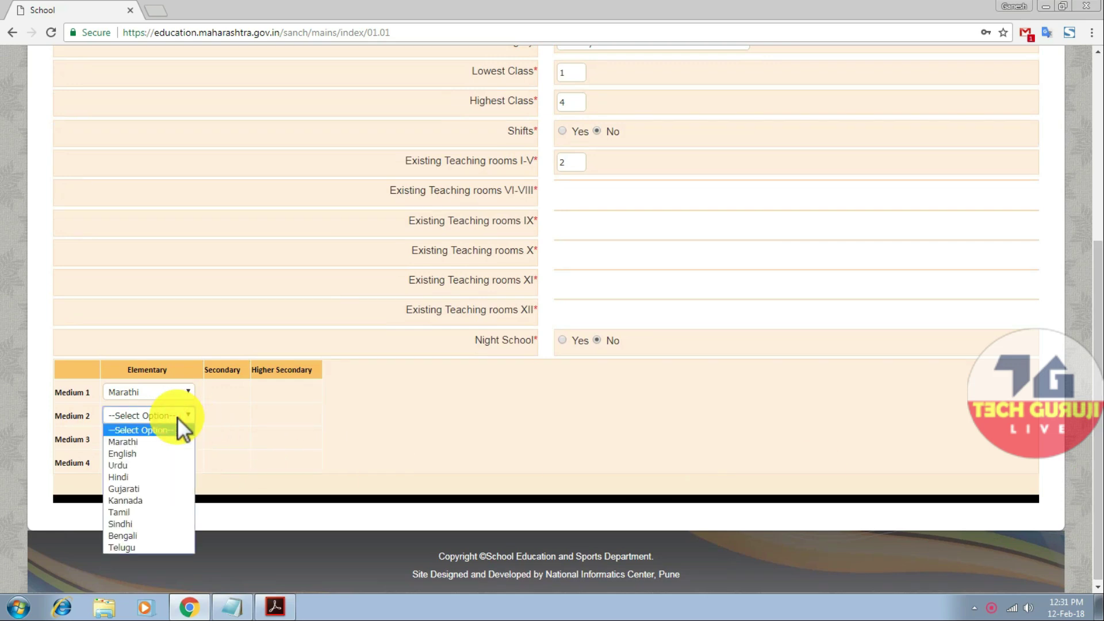
{"action": "left_click", "coordinate": [238, 415]}
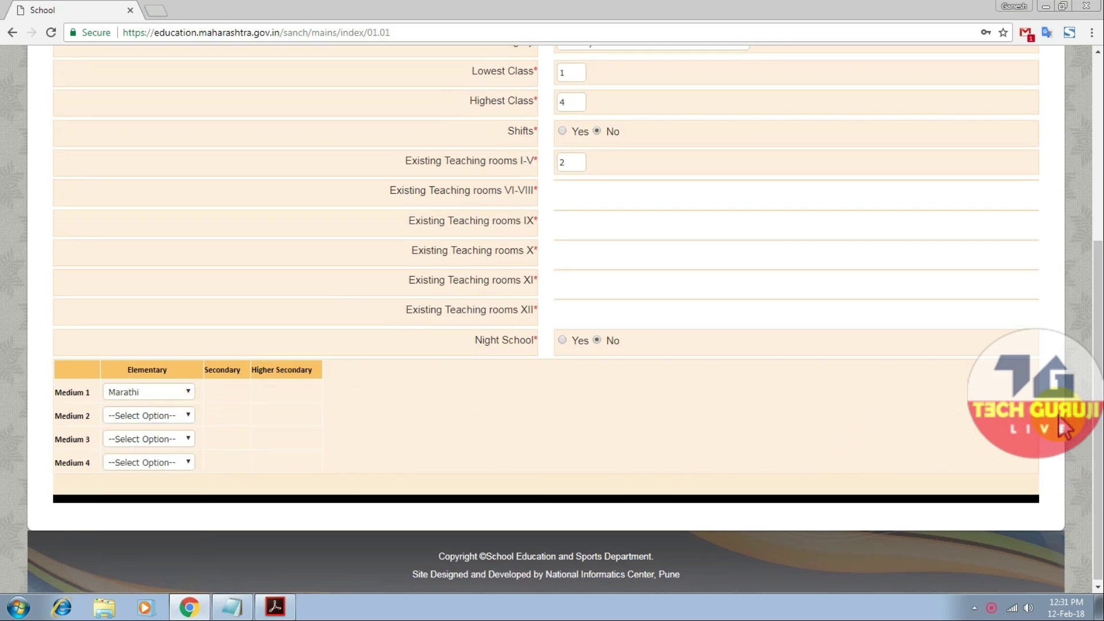
Finalize the Basic Information of Z P PRY SCHOOL NANDORI KHURD and accept the confirmation
{"action": "left_click_drag", "start_coordinate": [1099, 313], "coordinate": [1095, 206]}
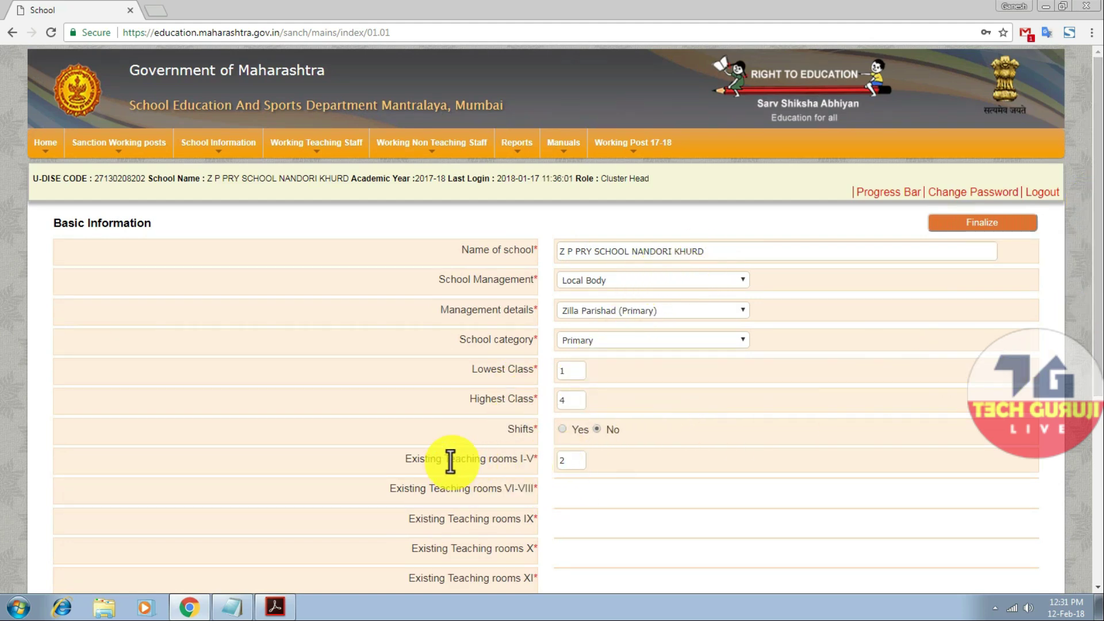
{"action": "left_click", "coordinate": [999, 225]}
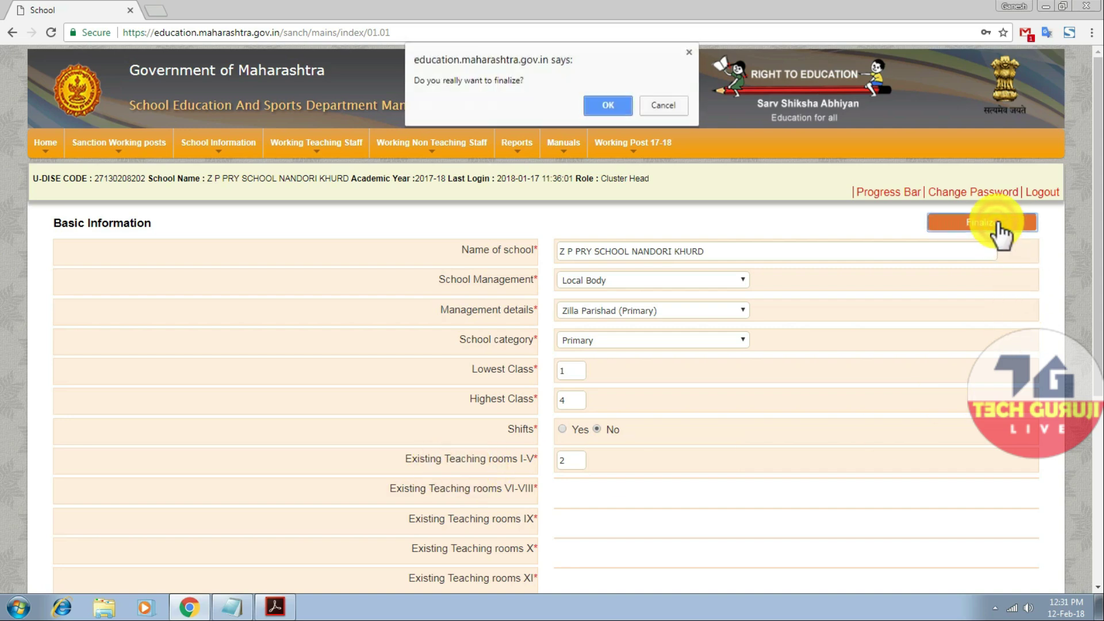
{"action": "left_click", "coordinate": [617, 105]}
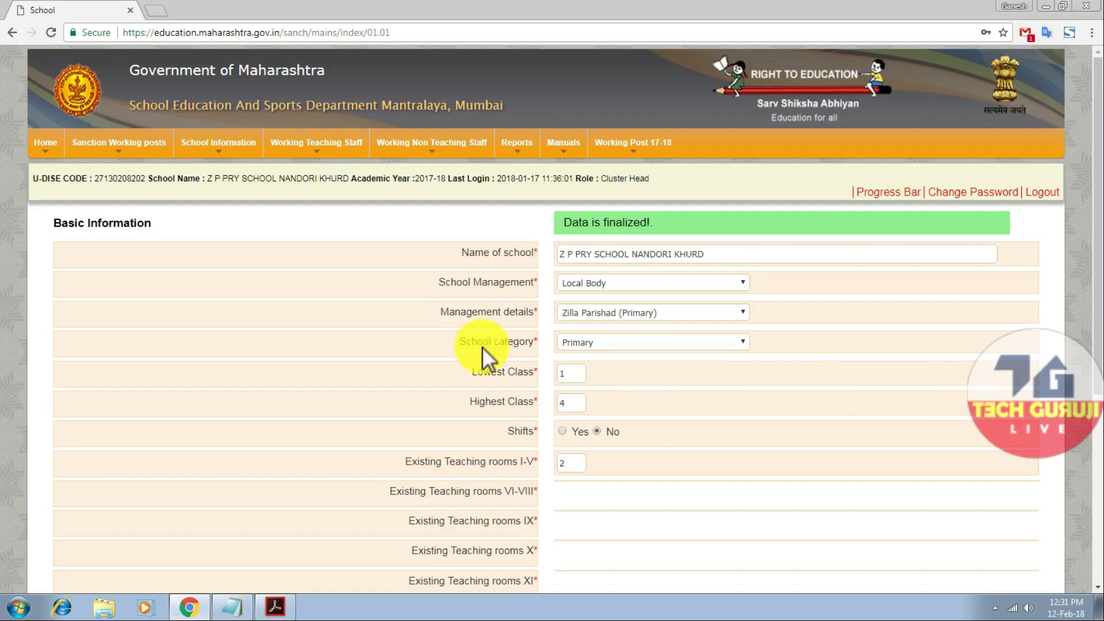
Load the Marathi-medium Working Teaching Staff as on 1st October 2017 for the Nandori Khurd school and finalize it
{"action": "mouse_move", "coordinate": [309, 158]}
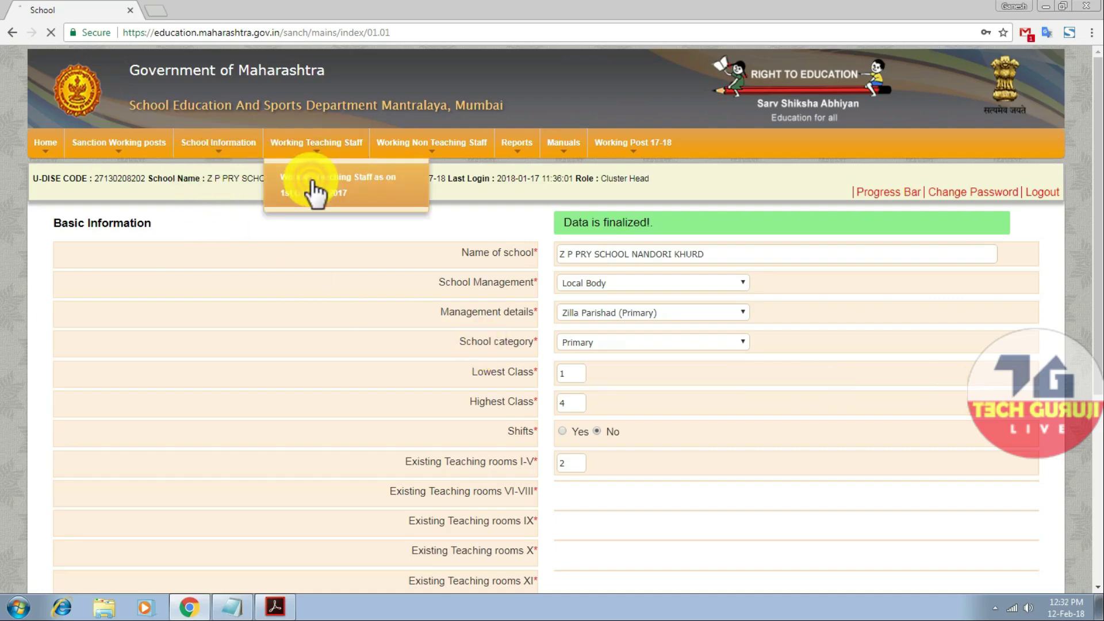
{"action": "left_click", "coordinate": [315, 188]}
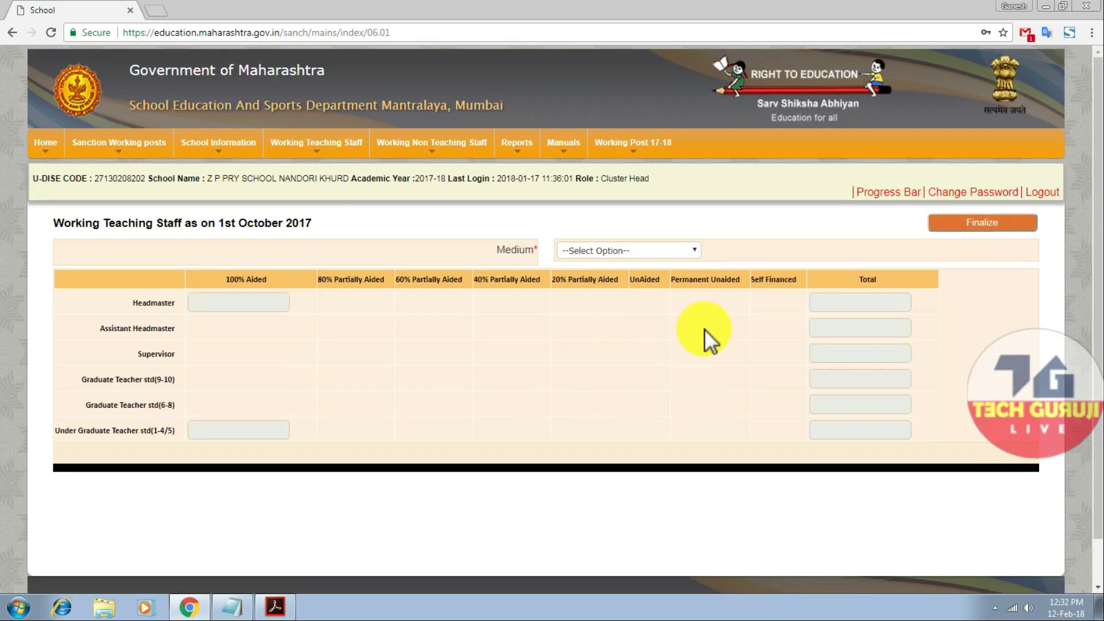
{"action": "left_click", "coordinate": [681, 251]}
{"action": "left_click", "coordinate": [665, 281]}
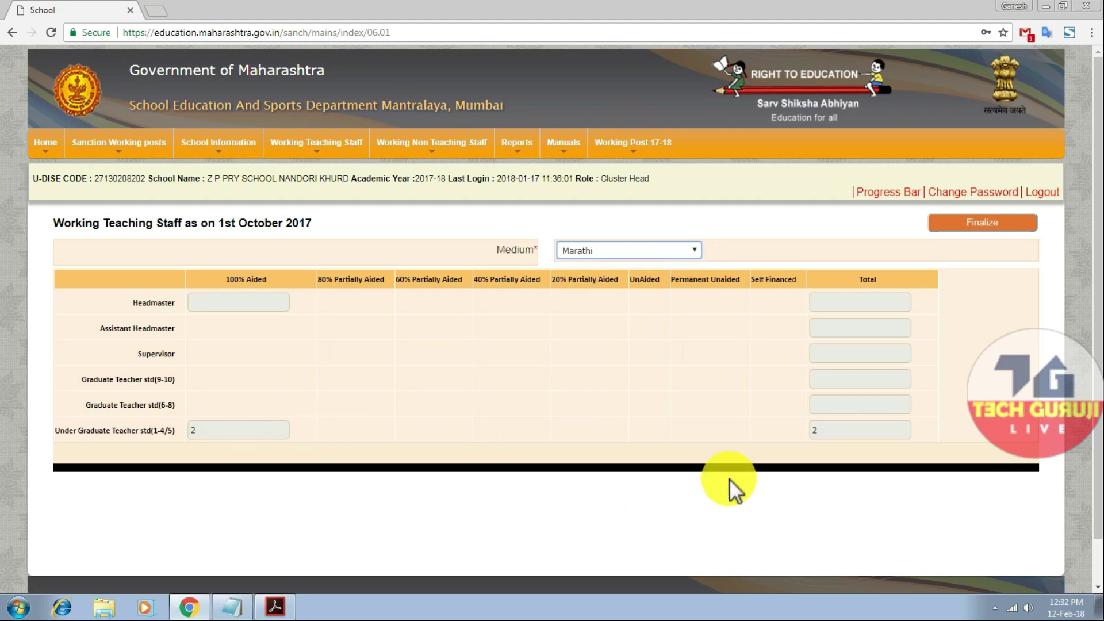
{"action": "left_click", "coordinate": [985, 223]}
{"action": "left_click", "coordinate": [608, 107]}
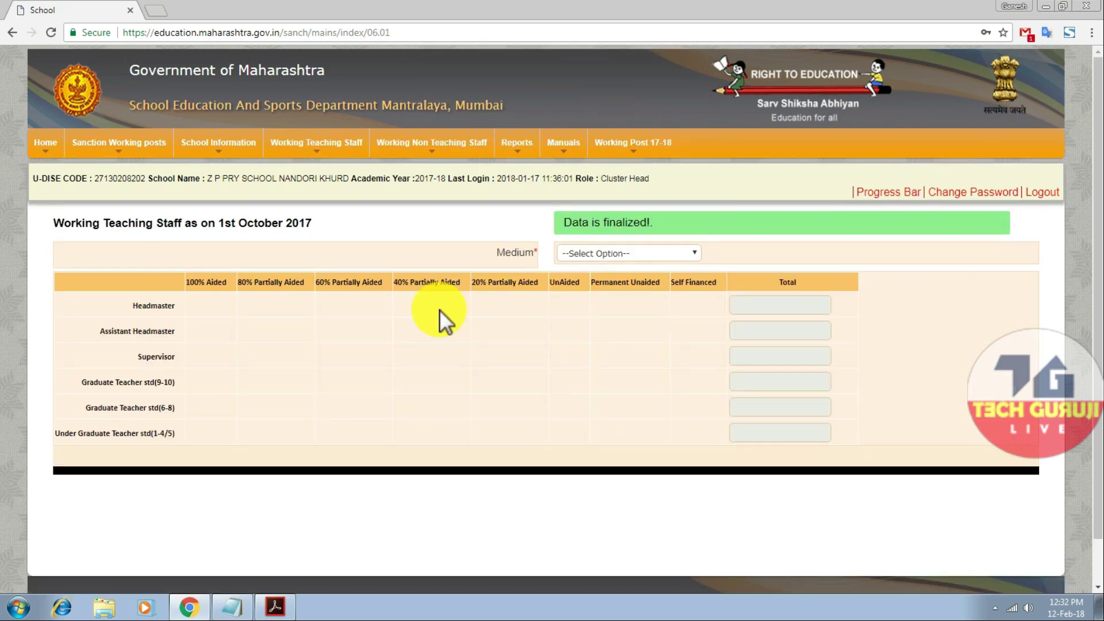
Finalize the Working Non Teaching Staff as on 1st October 2017 for the Nandori Khurd school
{"action": "mouse_move", "coordinate": [433, 151]}
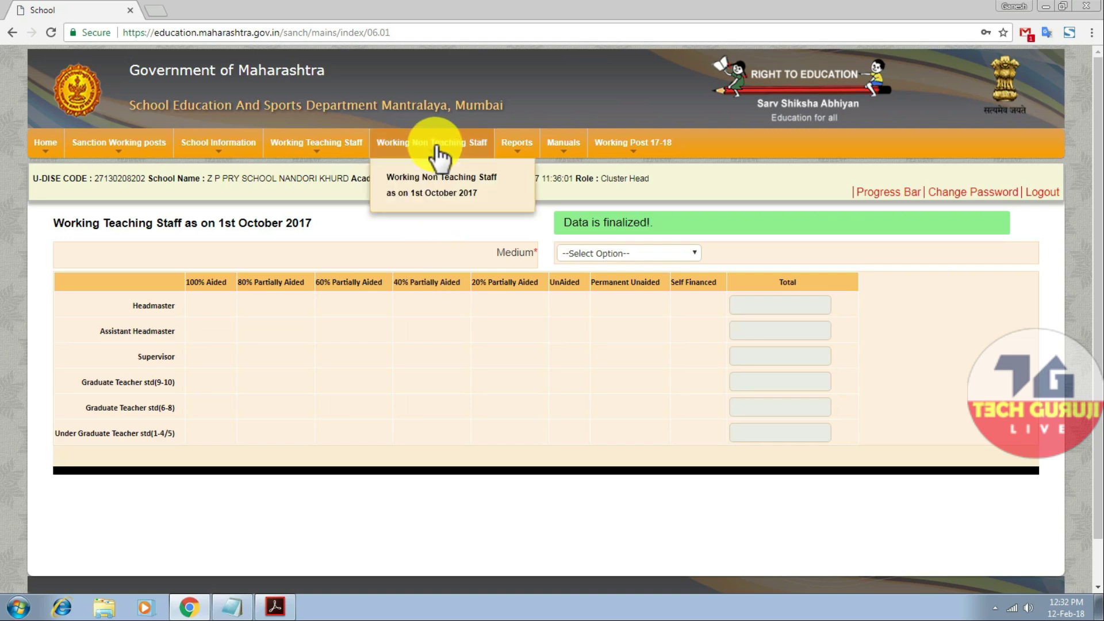
{"action": "left_click", "coordinate": [432, 188]}
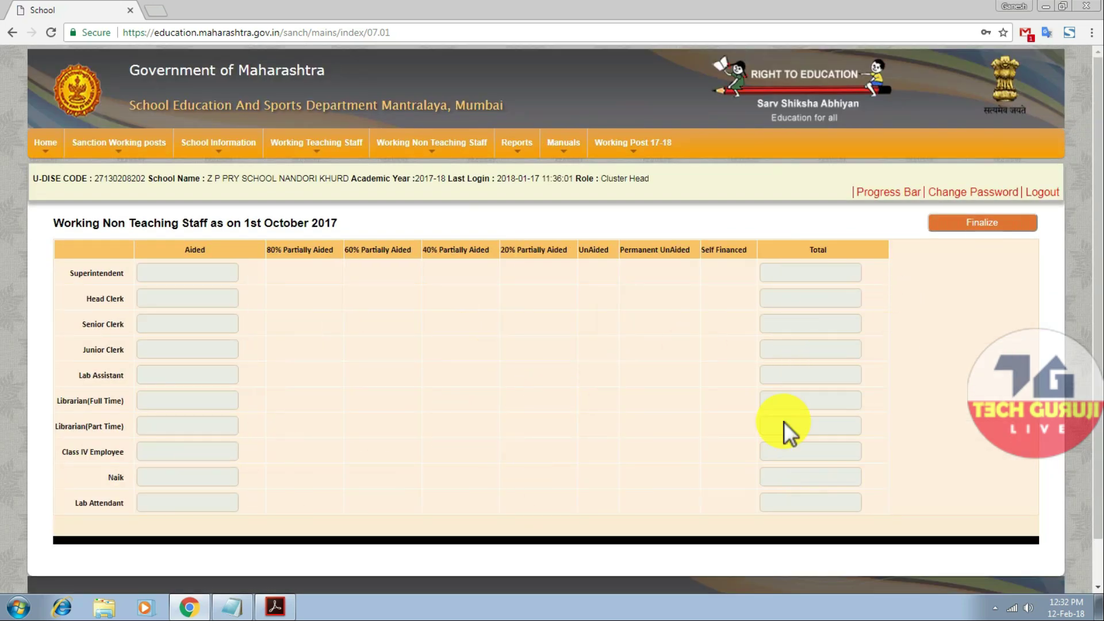
{"action": "left_click", "coordinate": [973, 233]}
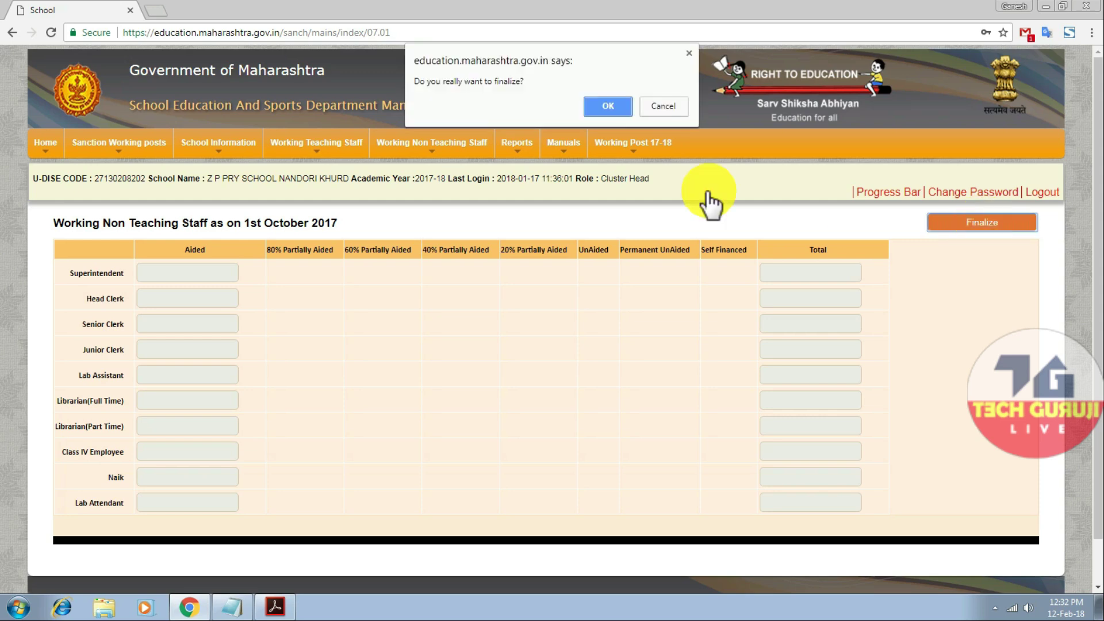
{"action": "left_click", "coordinate": [621, 105]}
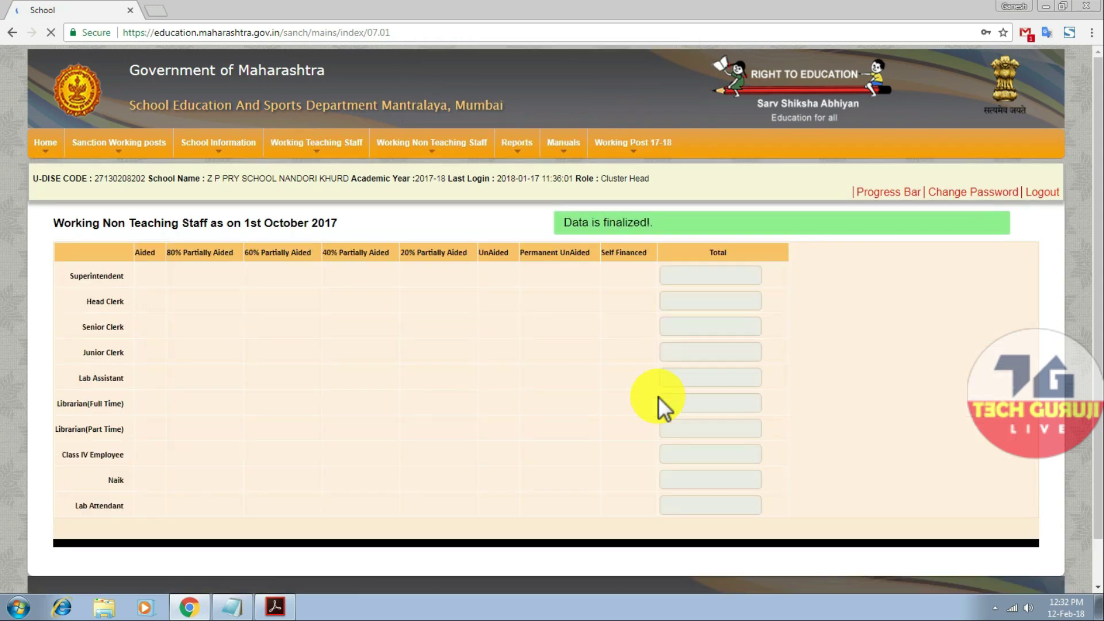
Return to the cluster's school list and open the record of Z P UP PRIMARY SCHOOL DHANOLI
{"action": "left_click", "coordinate": [55, 147]}
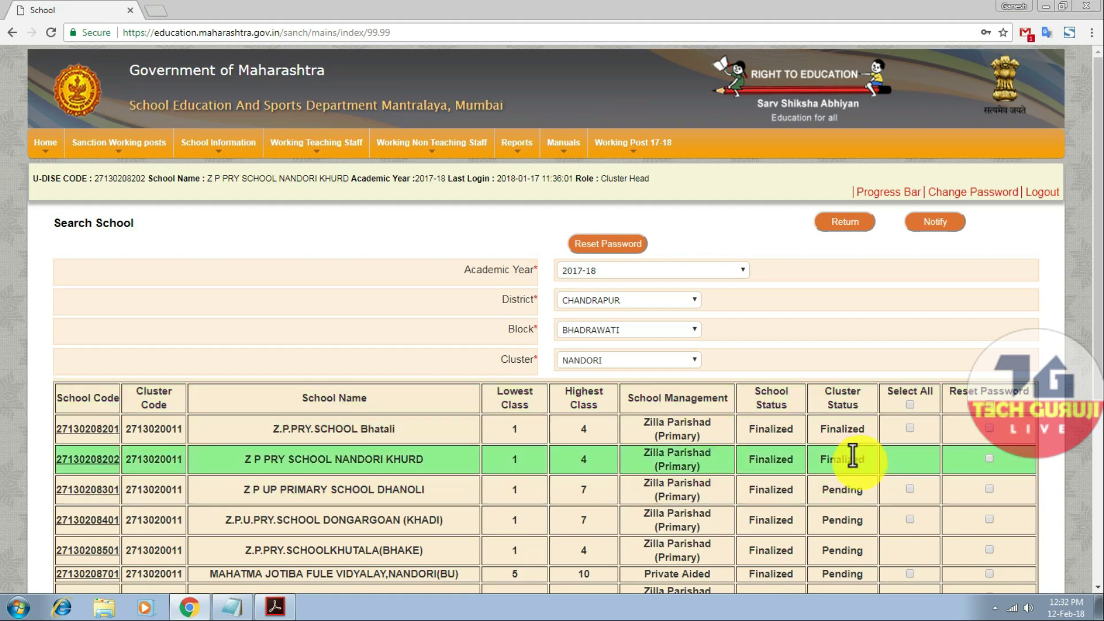
{"action": "left_click_drag", "start_coordinate": [1095, 267], "coordinate": [1096, 394]}
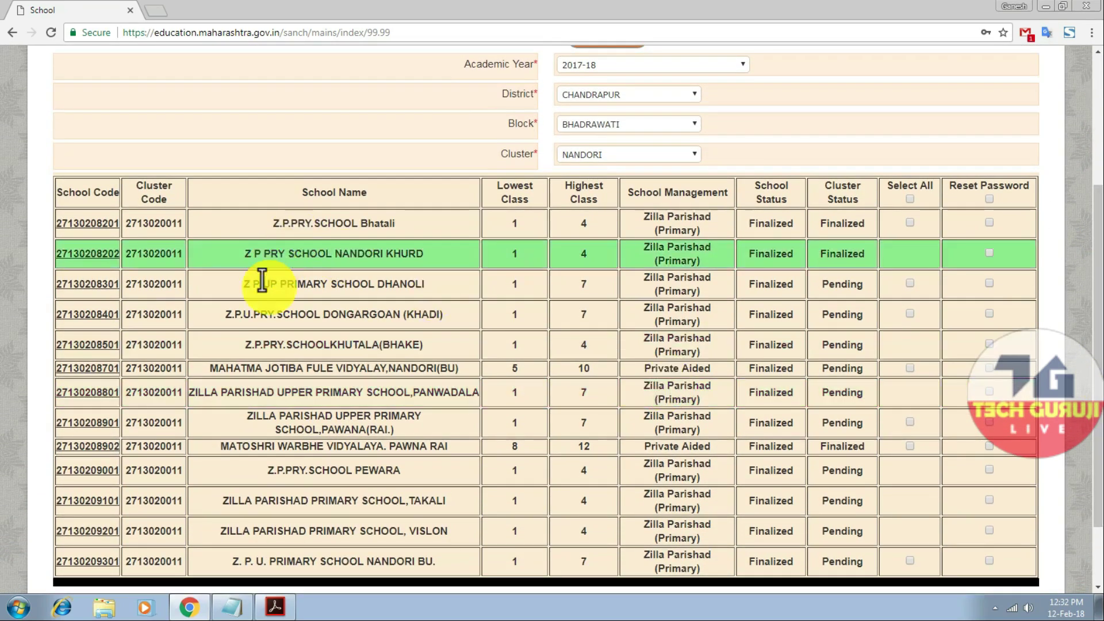
{"action": "left_click", "coordinate": [93, 285]}
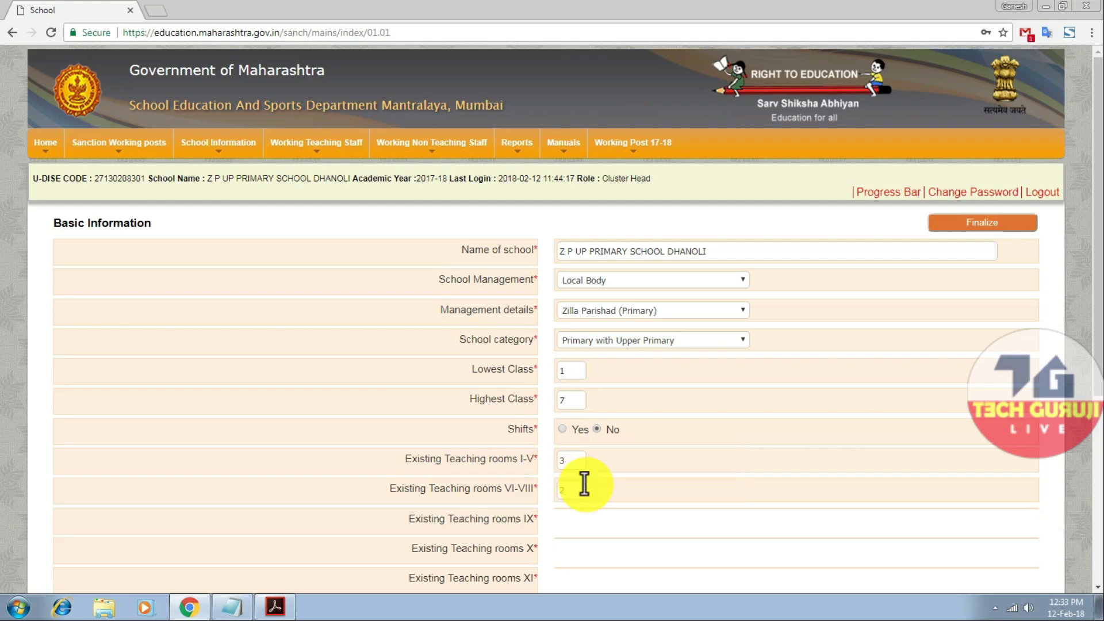
Review the Basic Information of Z P UP PRIMARY SCHOOL DHANOLI down to its mediums, and finalize it
{"action": "left_click_drag", "start_coordinate": [1098, 273], "coordinate": [1098, 416]}
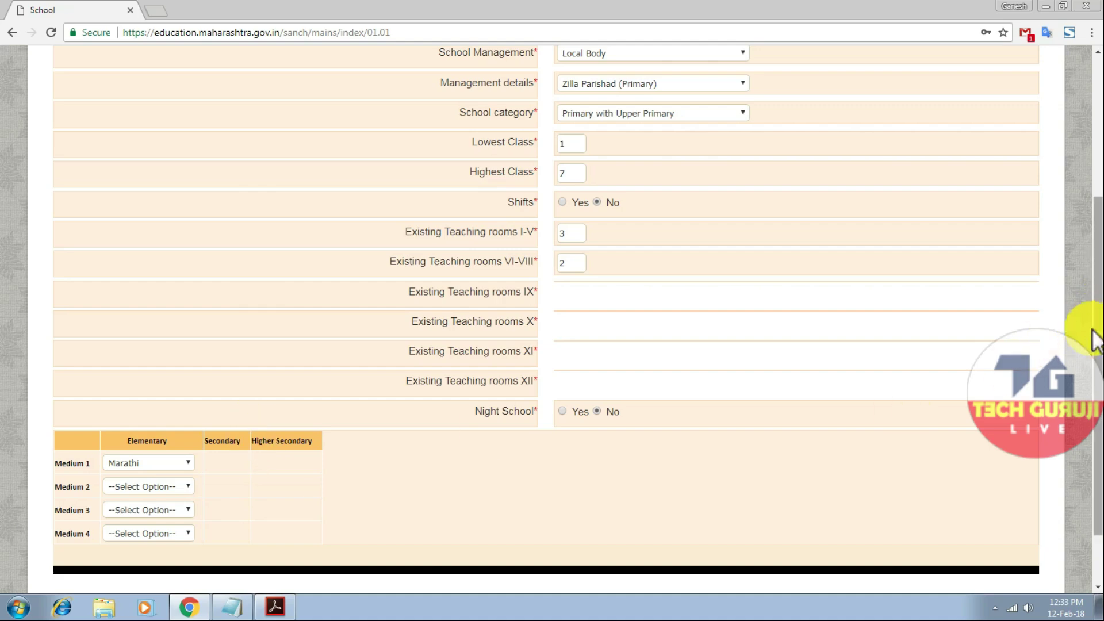
{"action": "left_click_drag", "start_coordinate": [1094, 308], "coordinate": [1095, 204]}
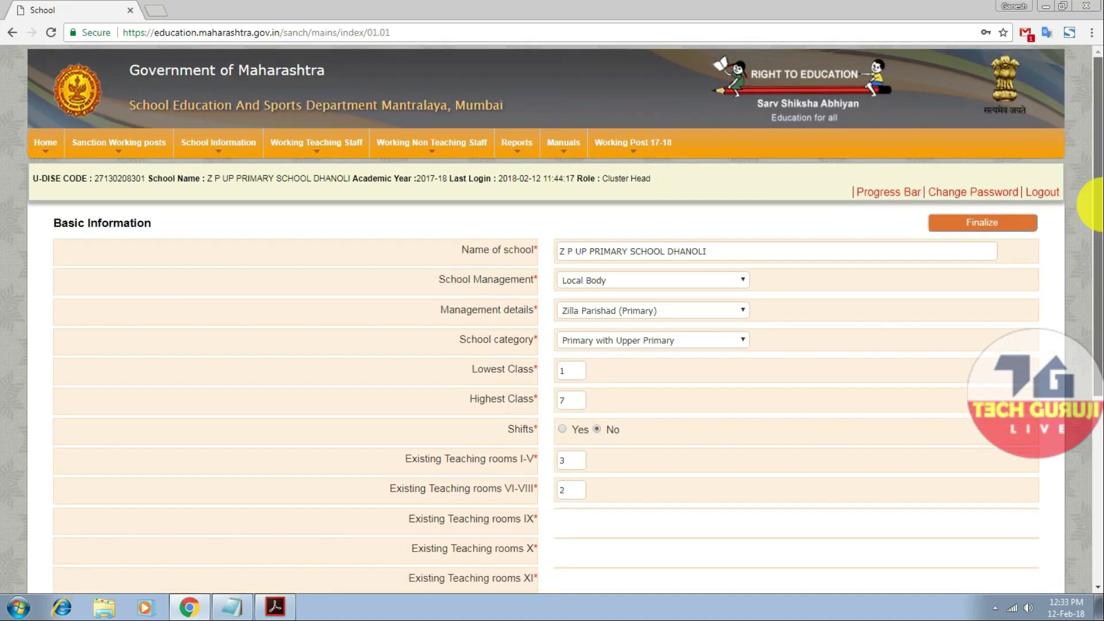
{"action": "left_click", "coordinate": [994, 227]}
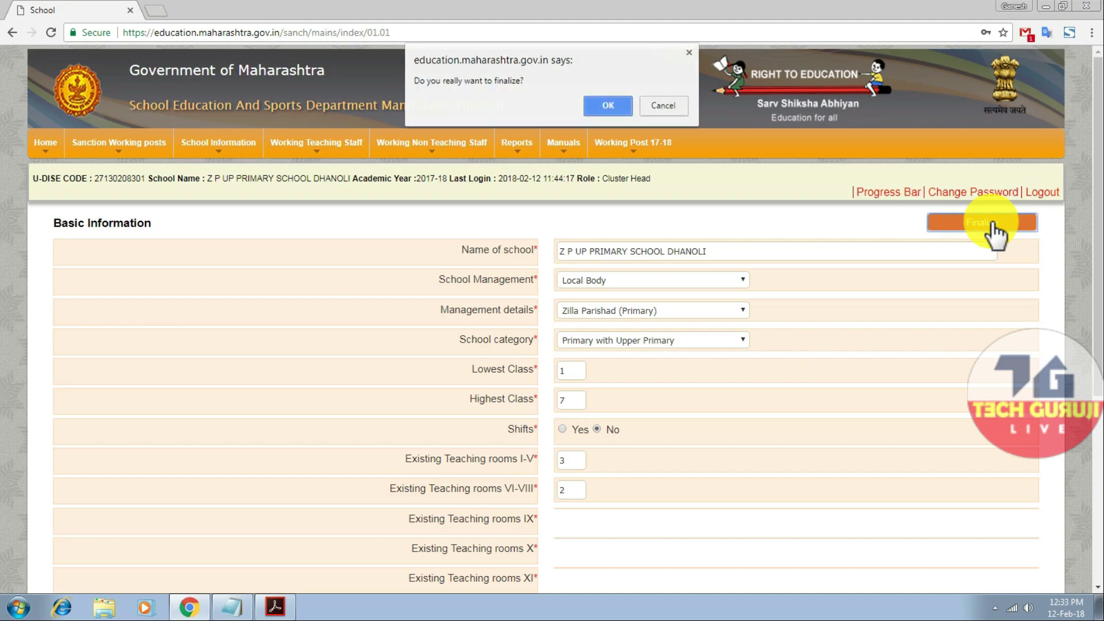
{"action": "left_click", "coordinate": [607, 107]}
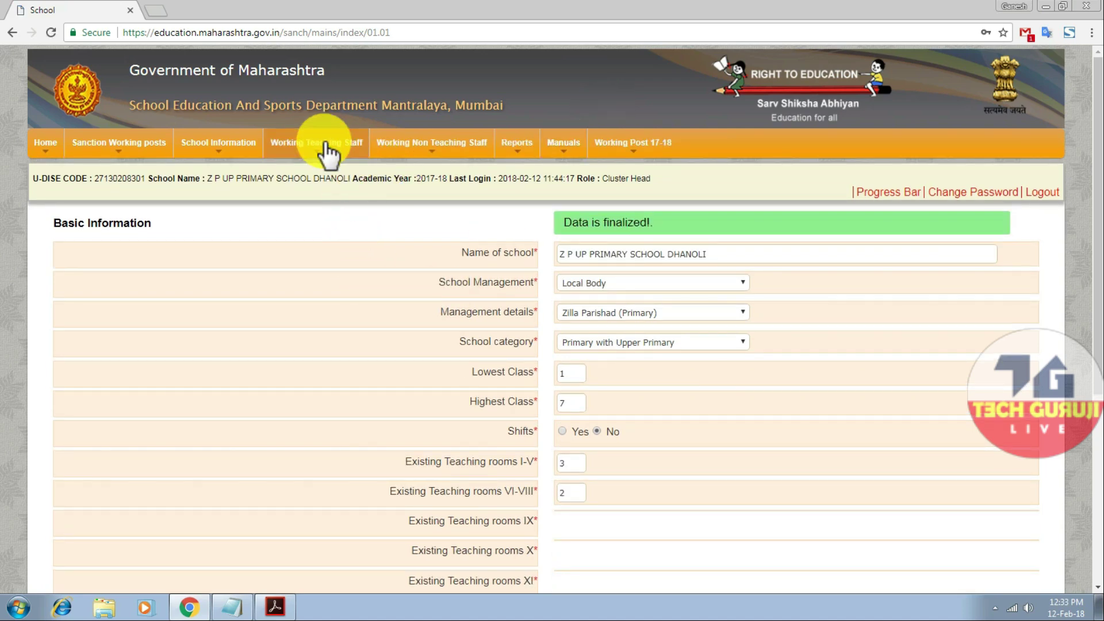
Load the Marathi-medium Working Teaching Staff as on 1st October 2017 for the Dhanoli school and finalize it
{"action": "mouse_move", "coordinate": [326, 148]}
{"action": "left_click", "coordinate": [320, 184]}
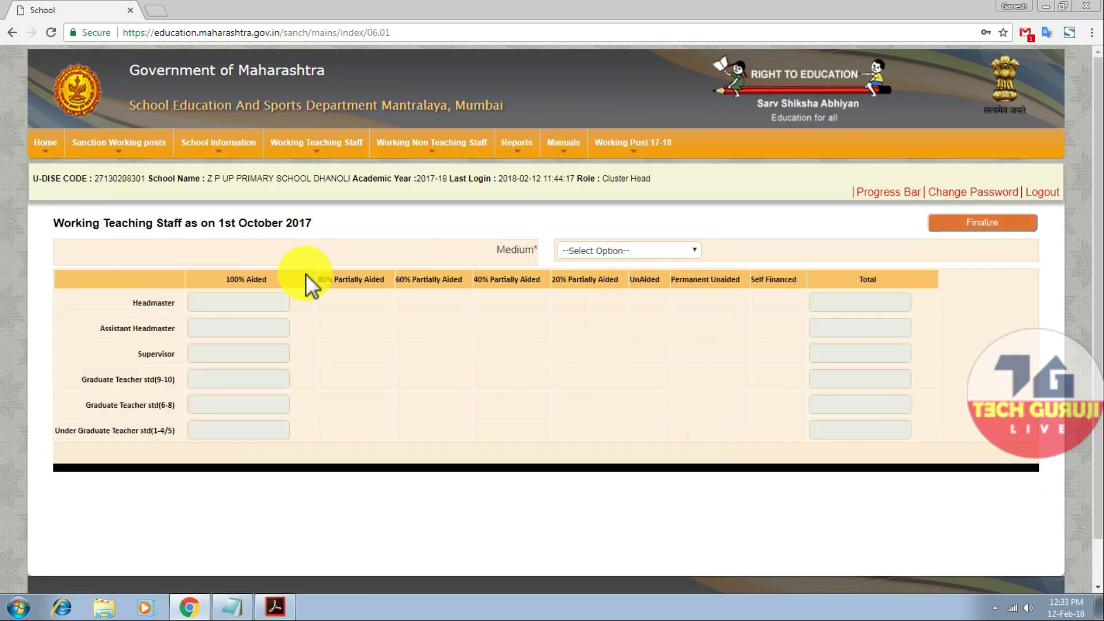
{"action": "left_click", "coordinate": [672, 253]}
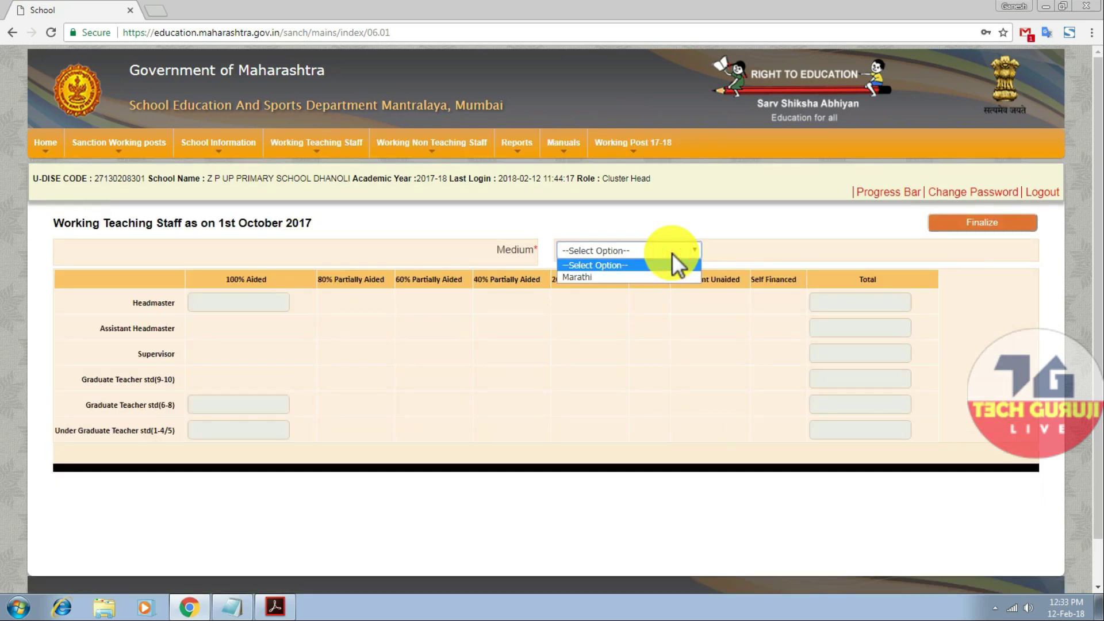
{"action": "left_click", "coordinate": [663, 278]}
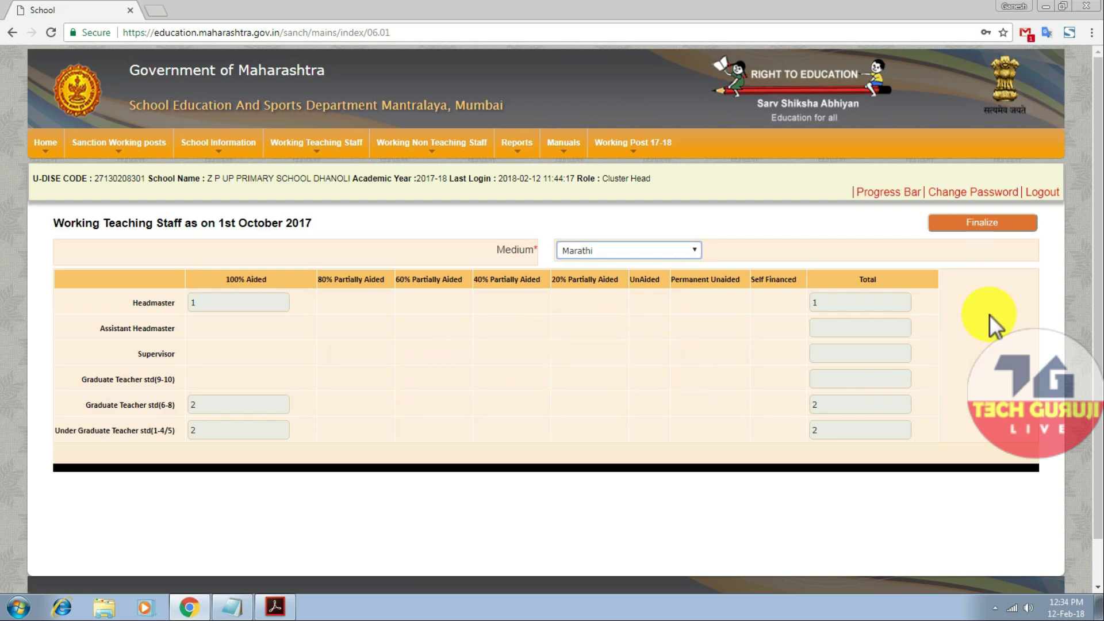
{"action": "left_click", "coordinate": [1009, 223]}
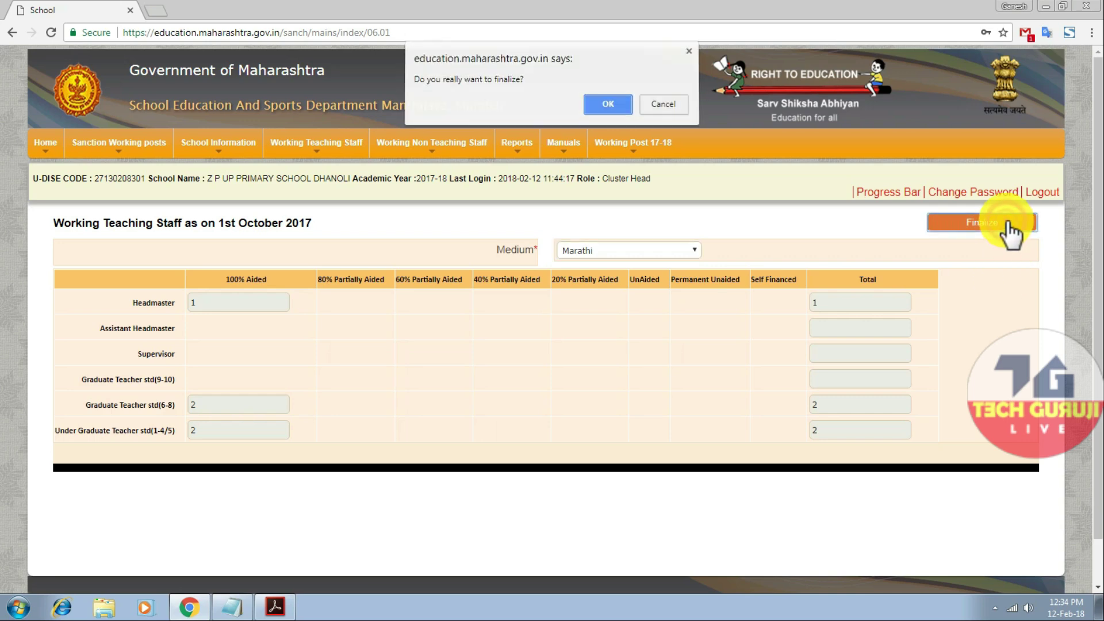
{"action": "left_click", "coordinate": [609, 106]}
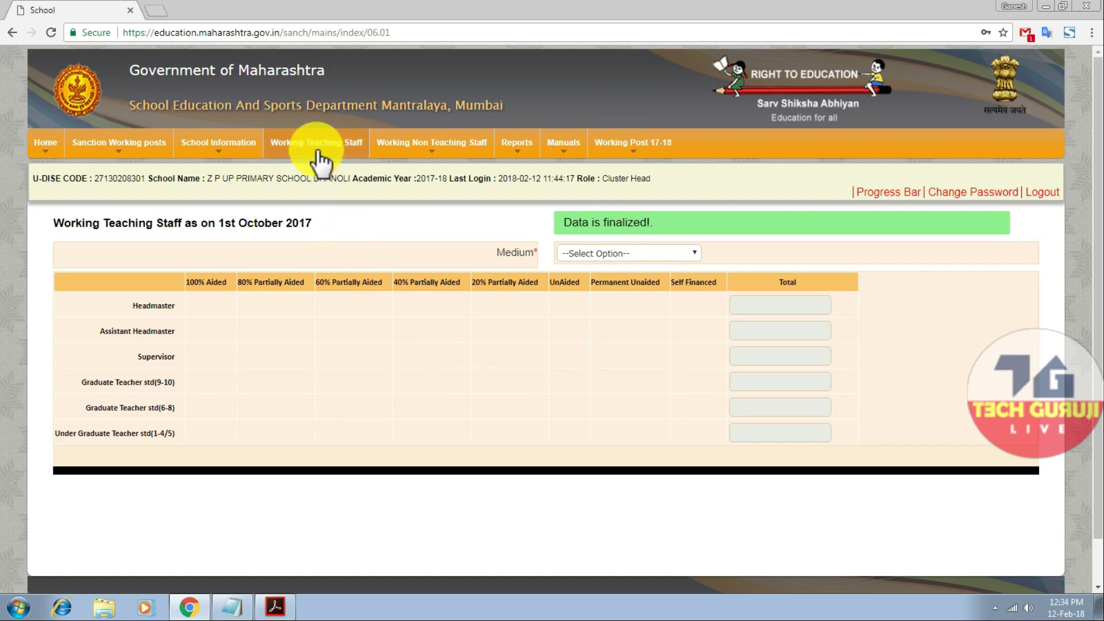
Open the Working Non Teaching Staff as on 1st October 2017 for the Dhanoli school and finalize it
{"action": "mouse_move", "coordinate": [318, 150]}
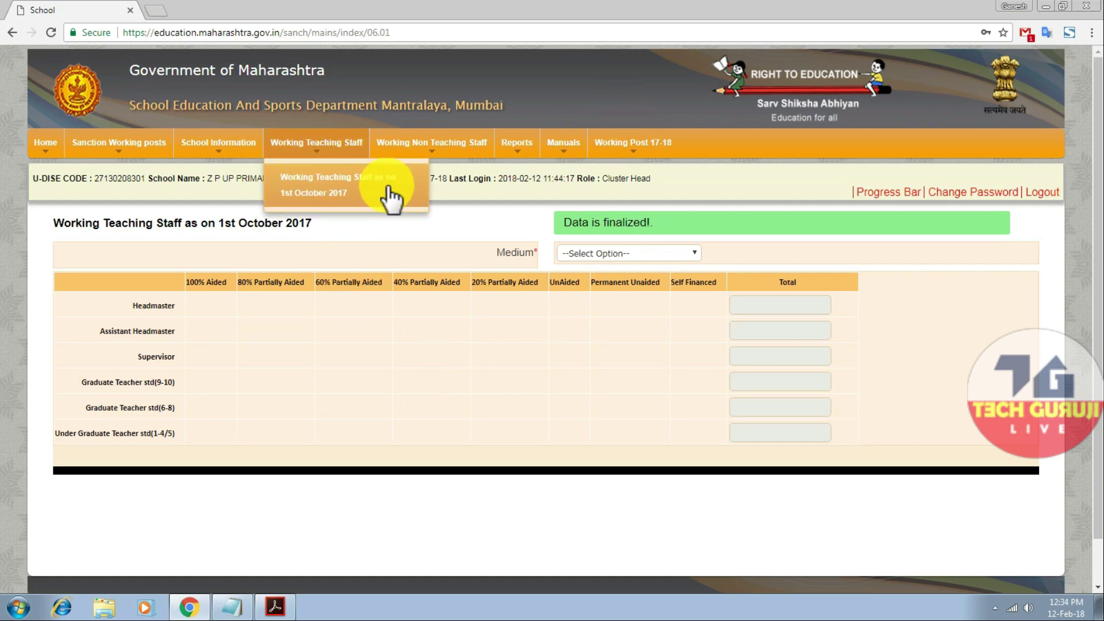
{"action": "left_click", "coordinate": [451, 194]}
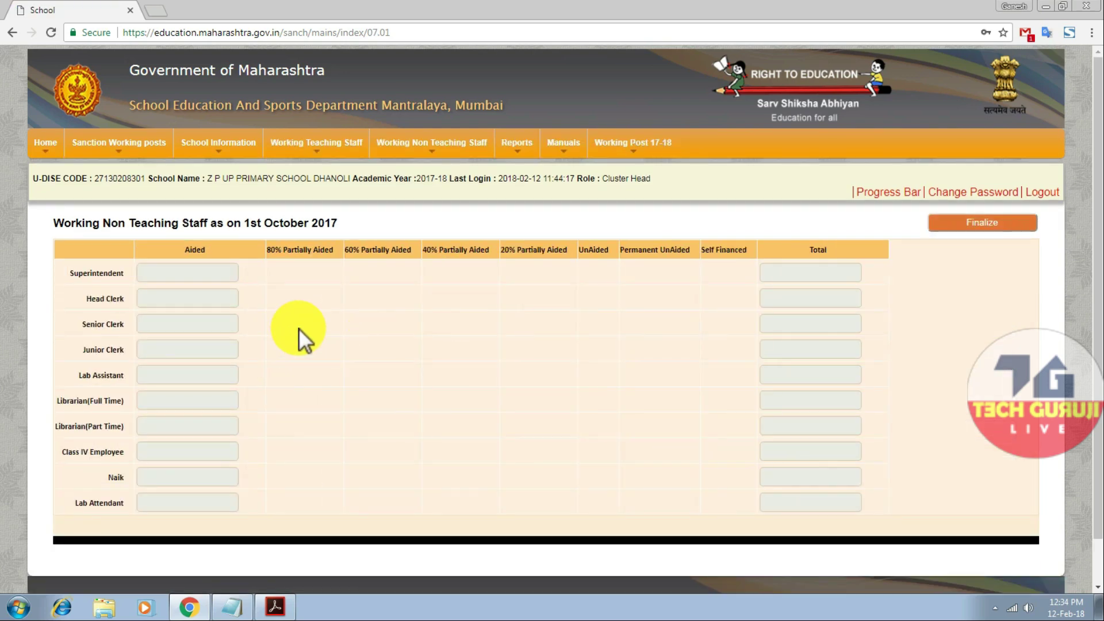
{"action": "left_click", "coordinate": [956, 227]}
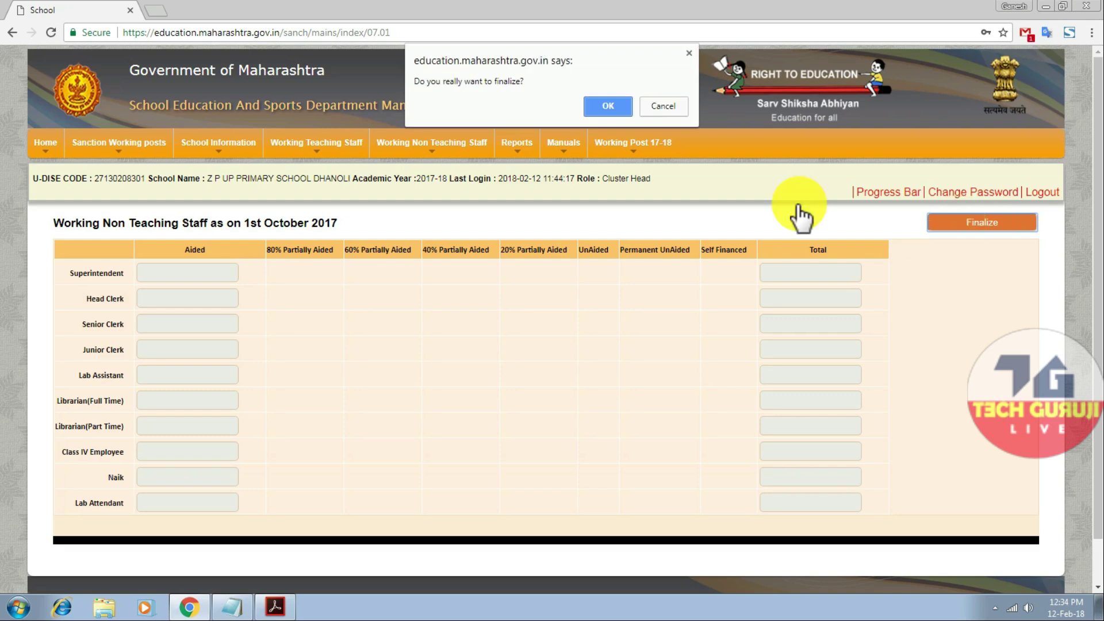
{"action": "left_click", "coordinate": [613, 103]}
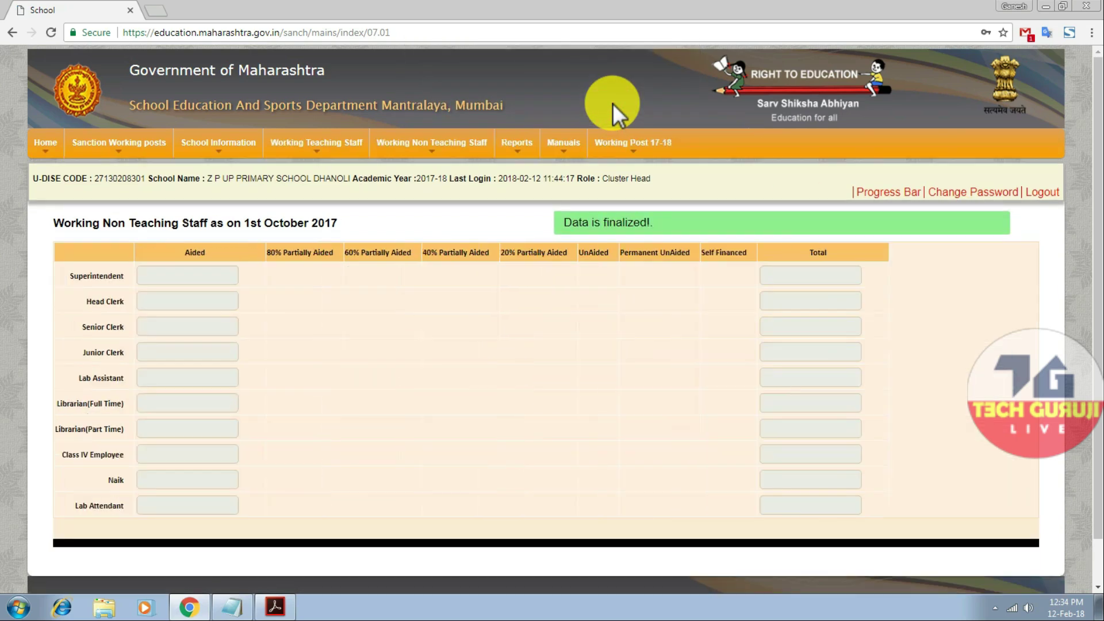
Open Z.P.U.PRY.SCHOOL DONGARGOAN (KHADI) from the cluster's school list, then review its Basic Information down to the mediums and finalize it
{"action": "left_click", "coordinate": [46, 146]}
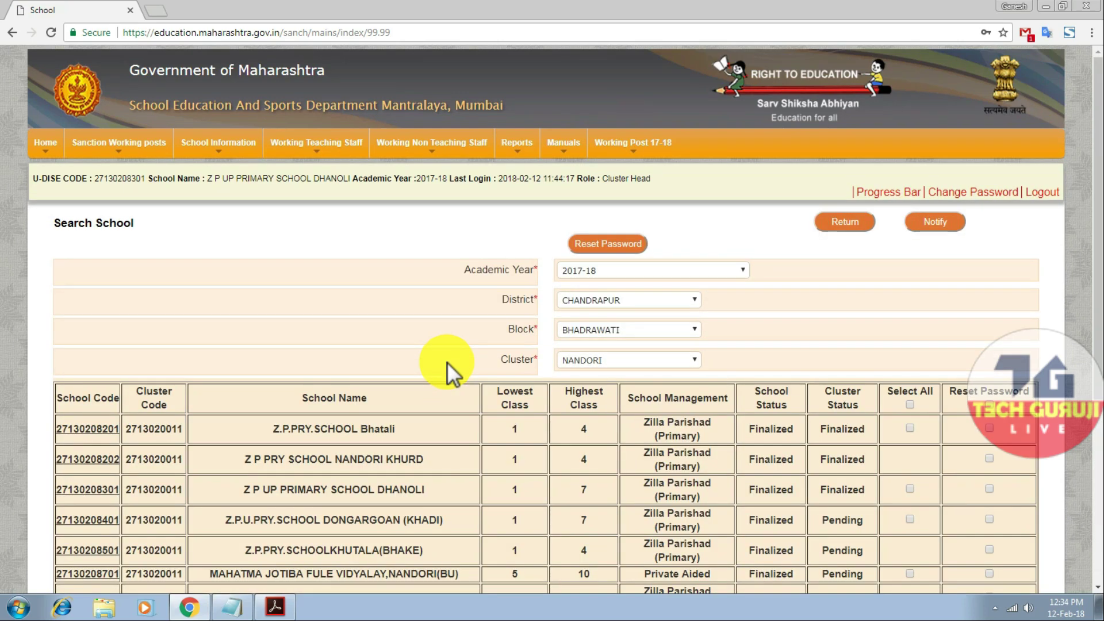
{"action": "left_click", "coordinate": [93, 521]}
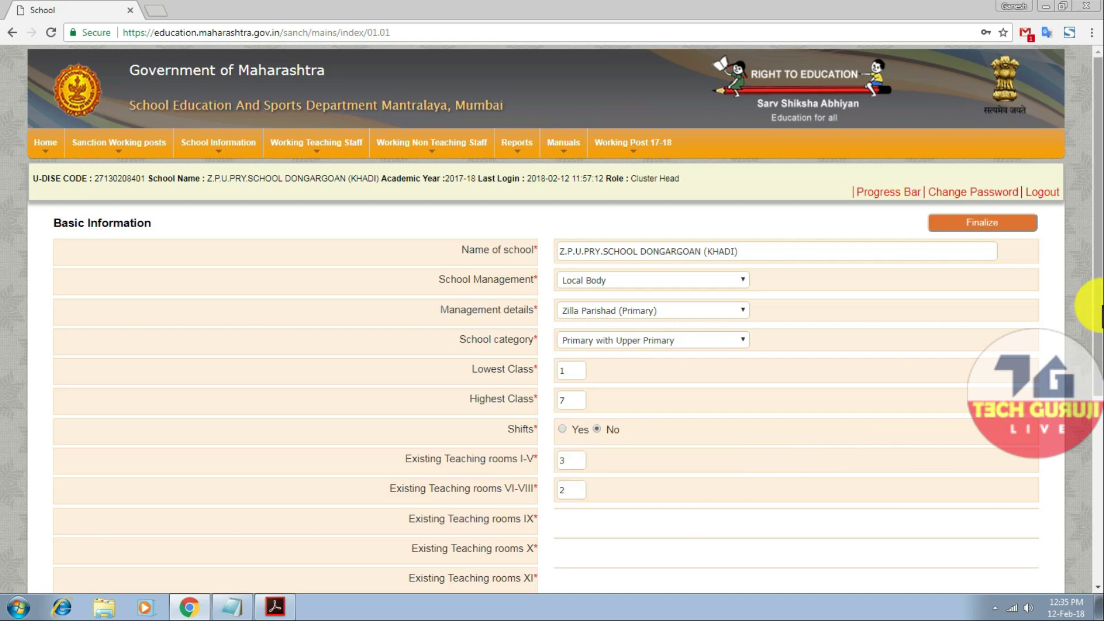
{"action": "left_click_drag", "start_coordinate": [1098, 258], "coordinate": [1099, 350]}
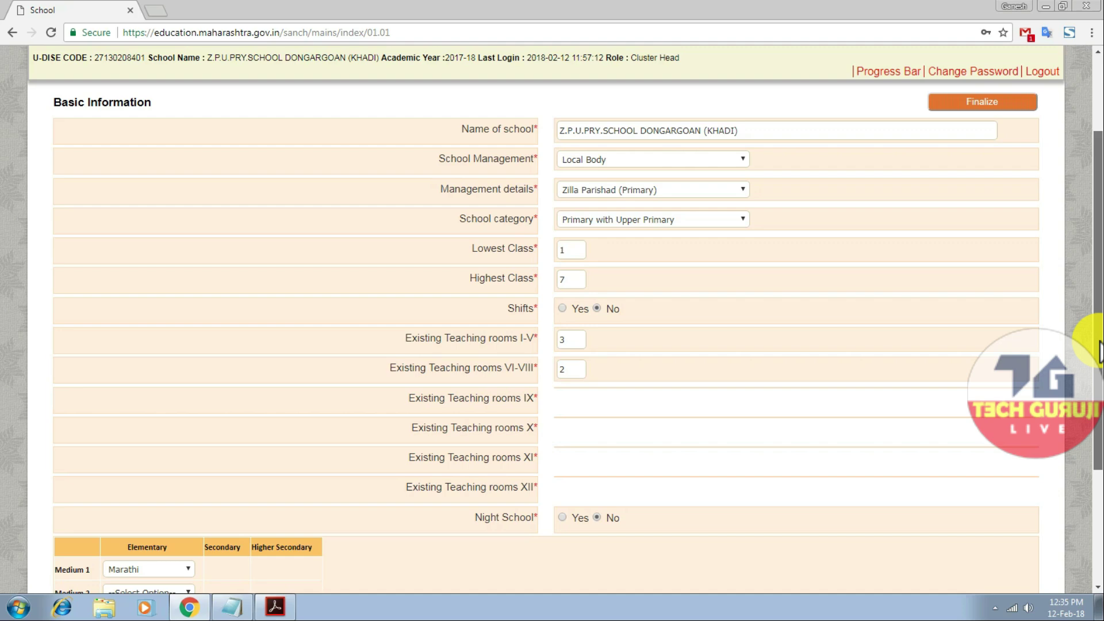
{"action": "left_click_drag", "start_coordinate": [1099, 350], "coordinate": [1099, 368]}
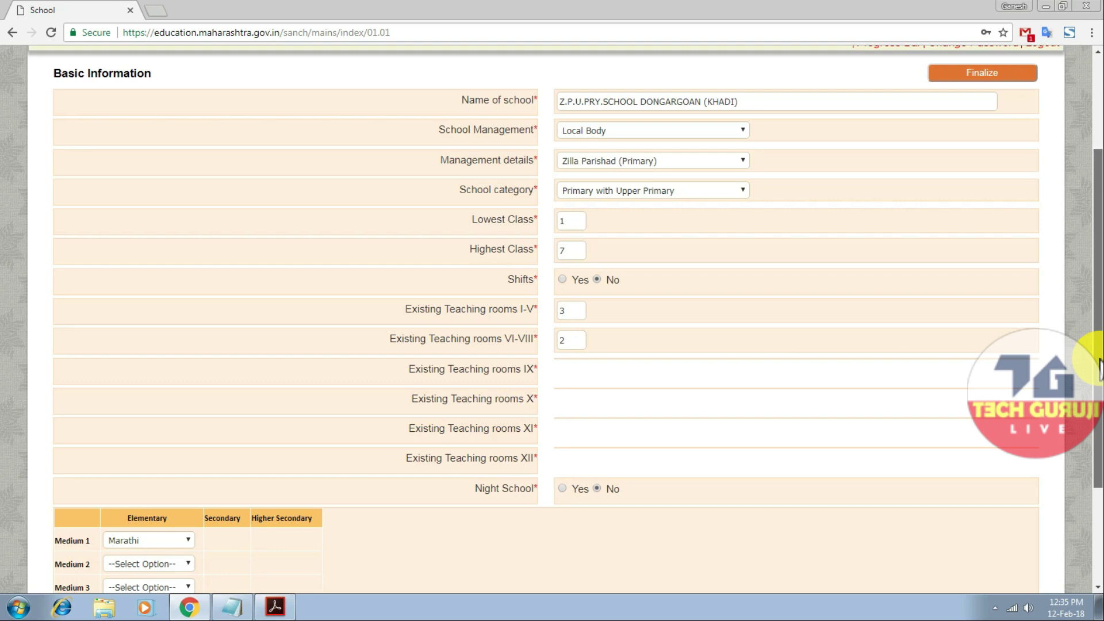
{"action": "mouse_move", "coordinate": [1099, 368]}
{"action": "left_mouse_down"}
{"action": "mouse_move", "coordinate": [1098, 397]}
{"action": "mouse_move", "coordinate": [1098, 376]}
{"action": "left_mouse_up"}
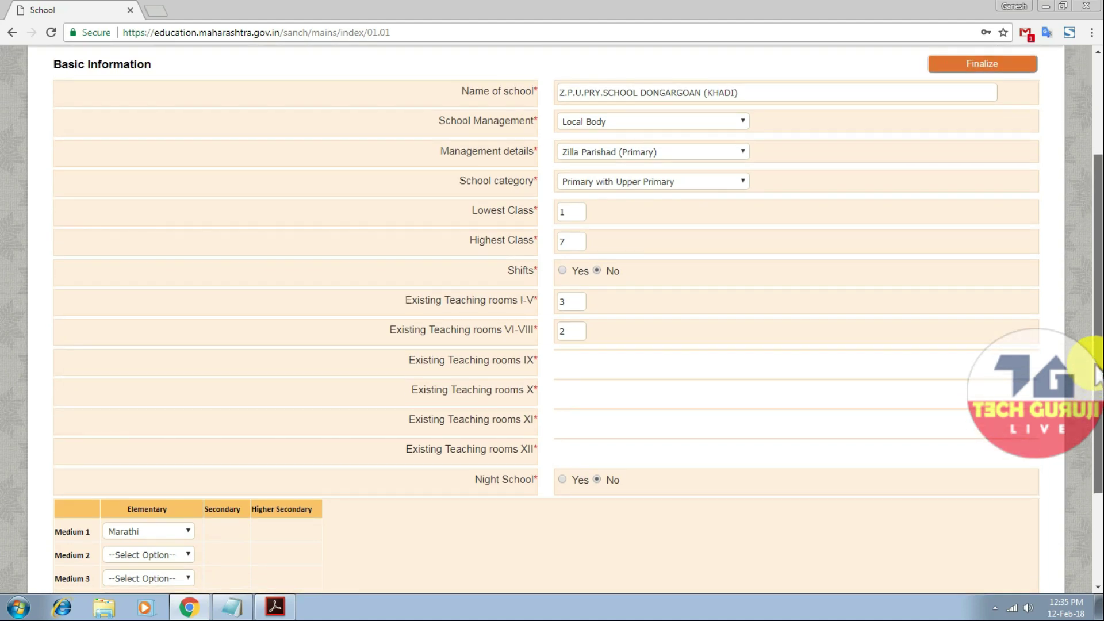
{"action": "left_click_drag", "start_coordinate": [1096, 366], "coordinate": [1096, 302]}
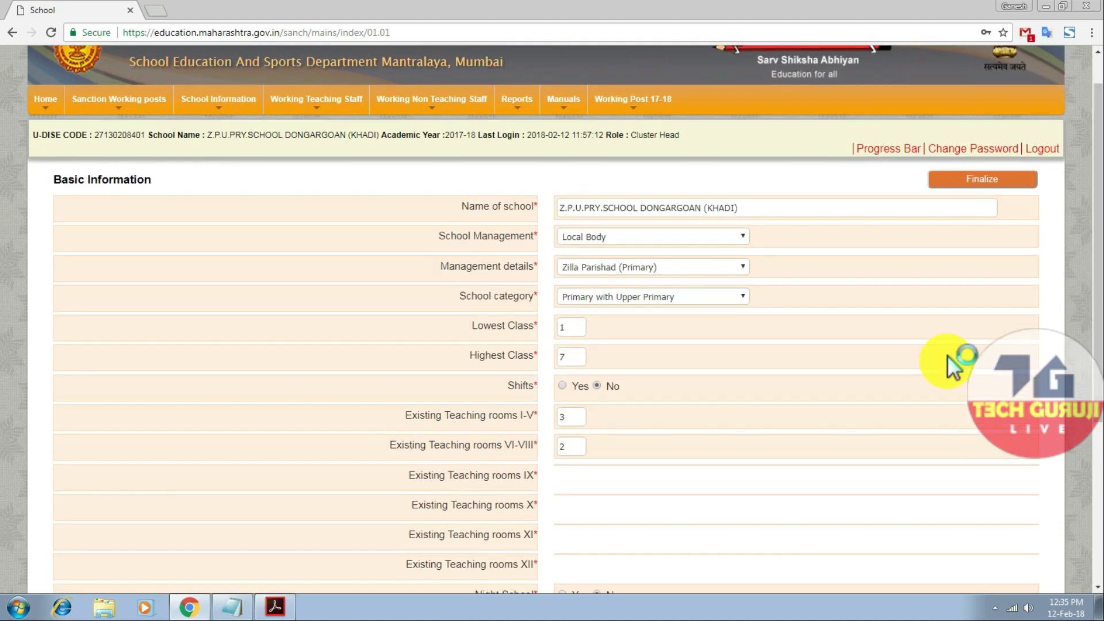
{"action": "left_click", "coordinate": [1001, 182]}
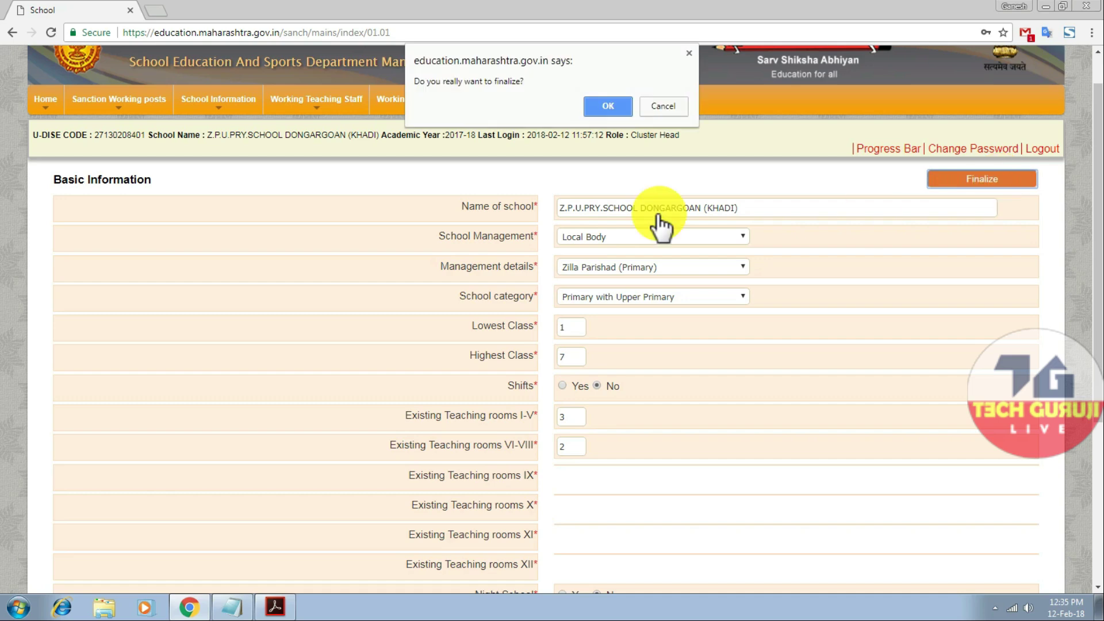
{"action": "left_click", "coordinate": [605, 110]}
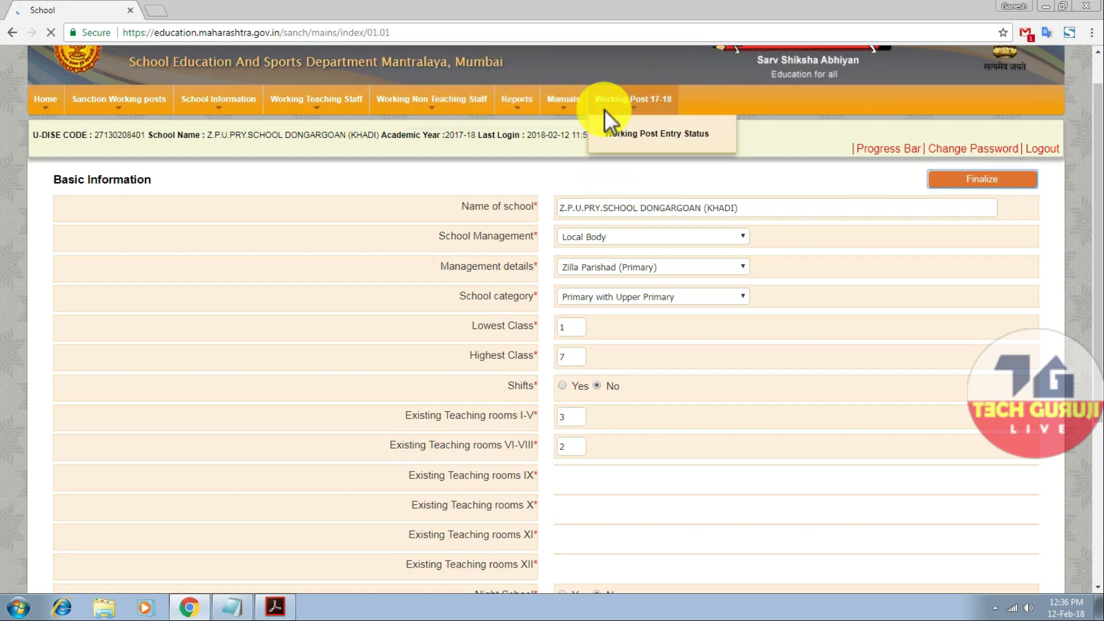
Load the Marathi-medium Working Teaching Staff as on 1st October 2017 for the Dongargoan (Khadi) school and finalize it
{"action": "mouse_move", "coordinate": [306, 116]}
{"action": "left_click", "coordinate": [320, 152]}
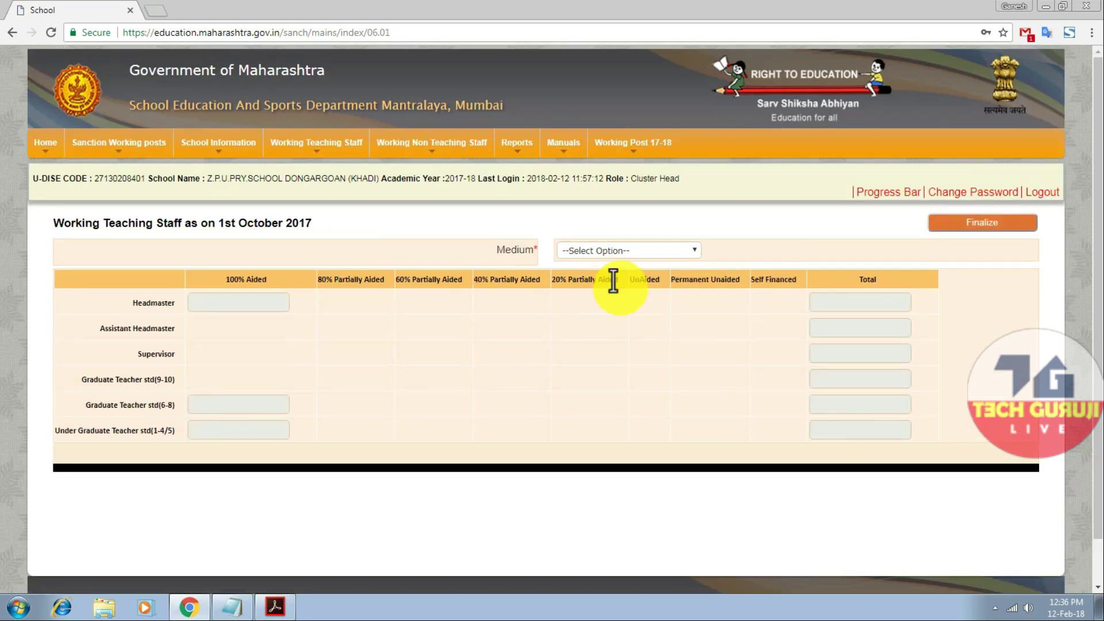
{"action": "left_click", "coordinate": [644, 251]}
{"action": "left_click", "coordinate": [639, 276]}
{"action": "left_click", "coordinate": [594, 329]}
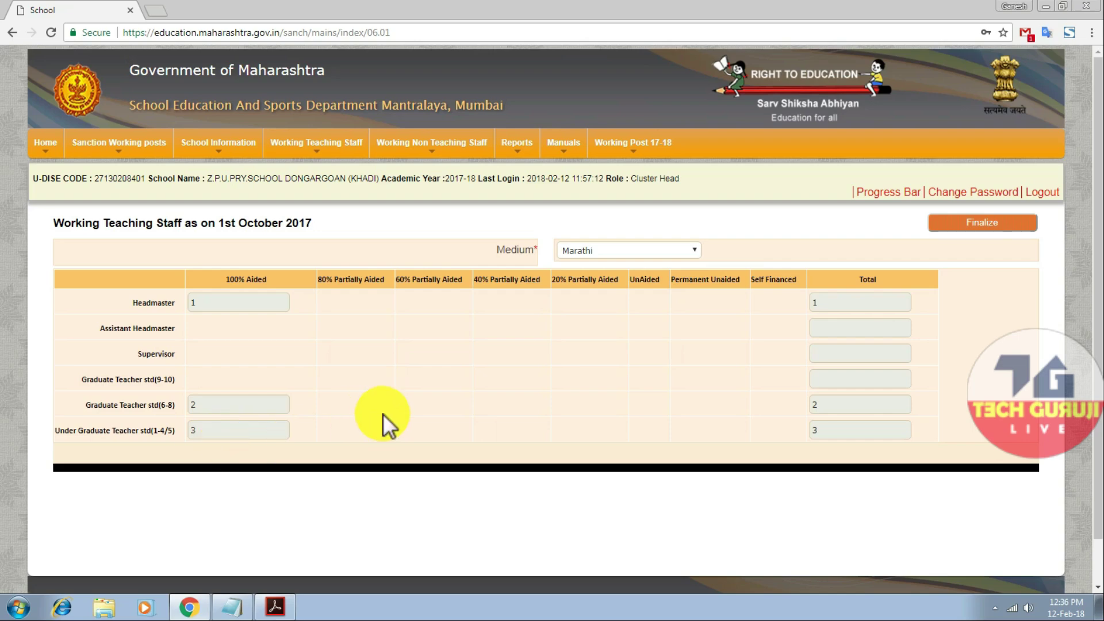
{"action": "left_click", "coordinate": [1015, 224]}
{"action": "left_click", "coordinate": [620, 107]}
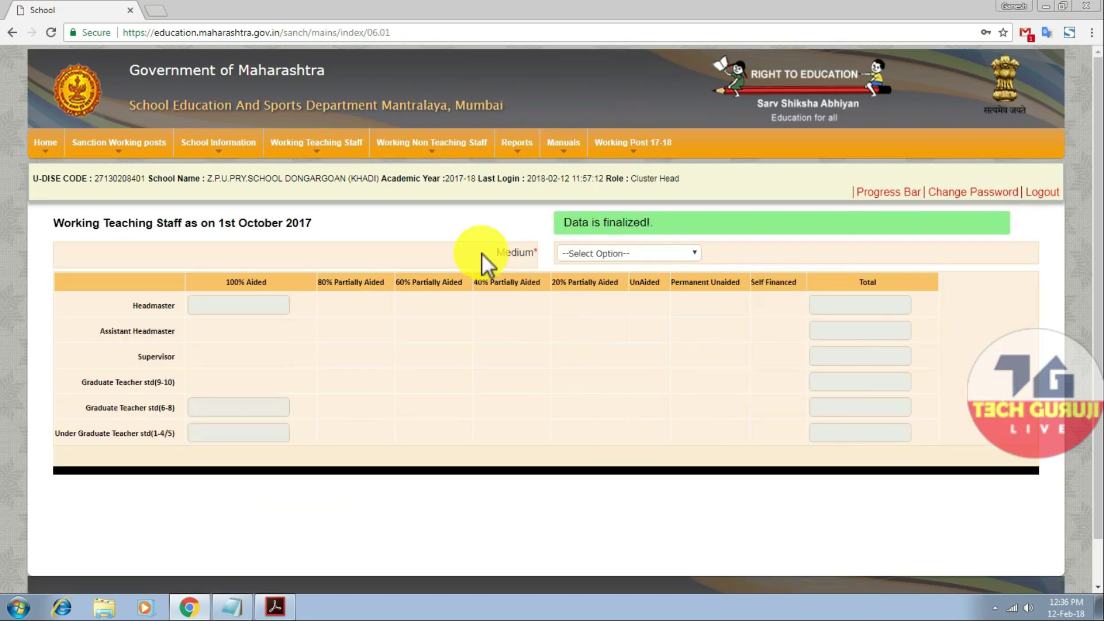
Open the Working Non Teaching Staff as on 1st October 2017 for the Dongargoan (Khadi) school and finalize it
{"action": "mouse_move", "coordinate": [451, 153]}
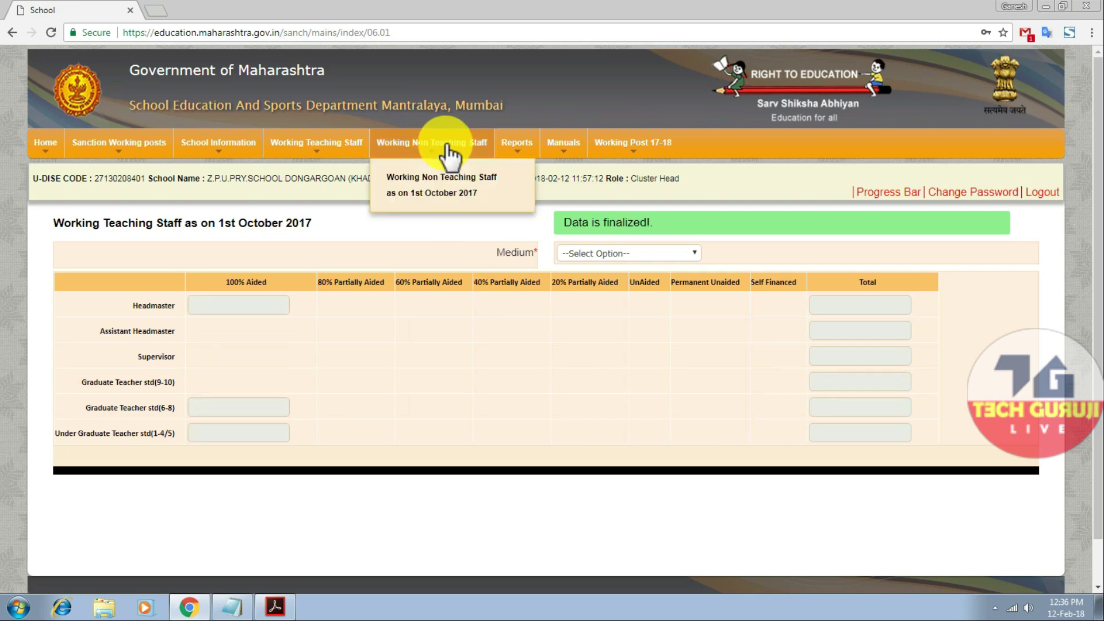
{"action": "left_click", "coordinate": [450, 196]}
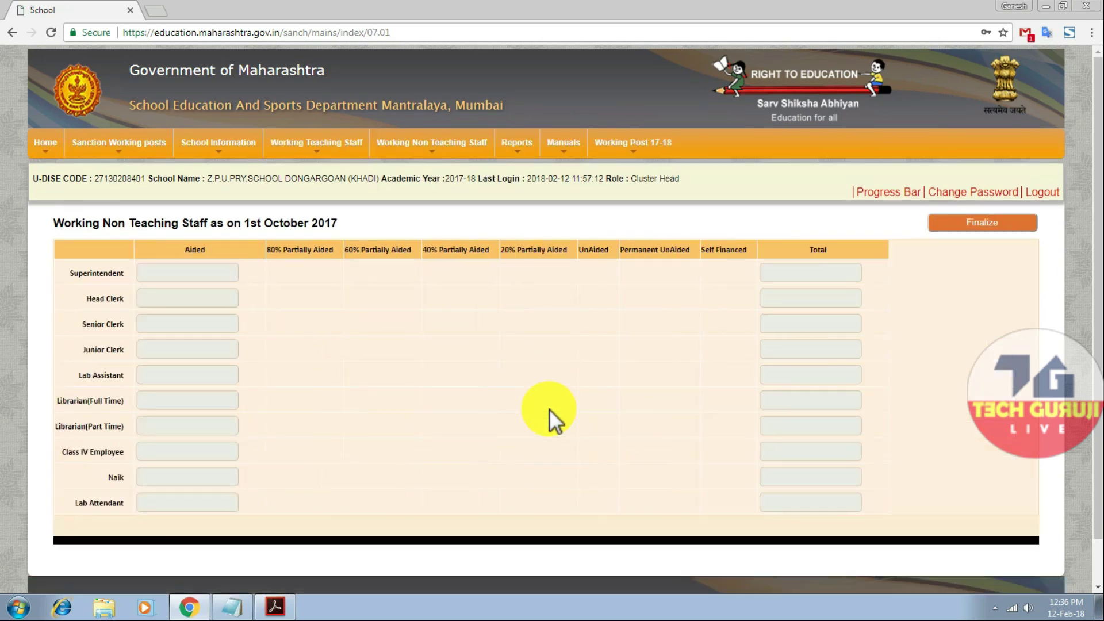
{"action": "left_click", "coordinate": [959, 226]}
{"action": "left_click", "coordinate": [621, 112]}
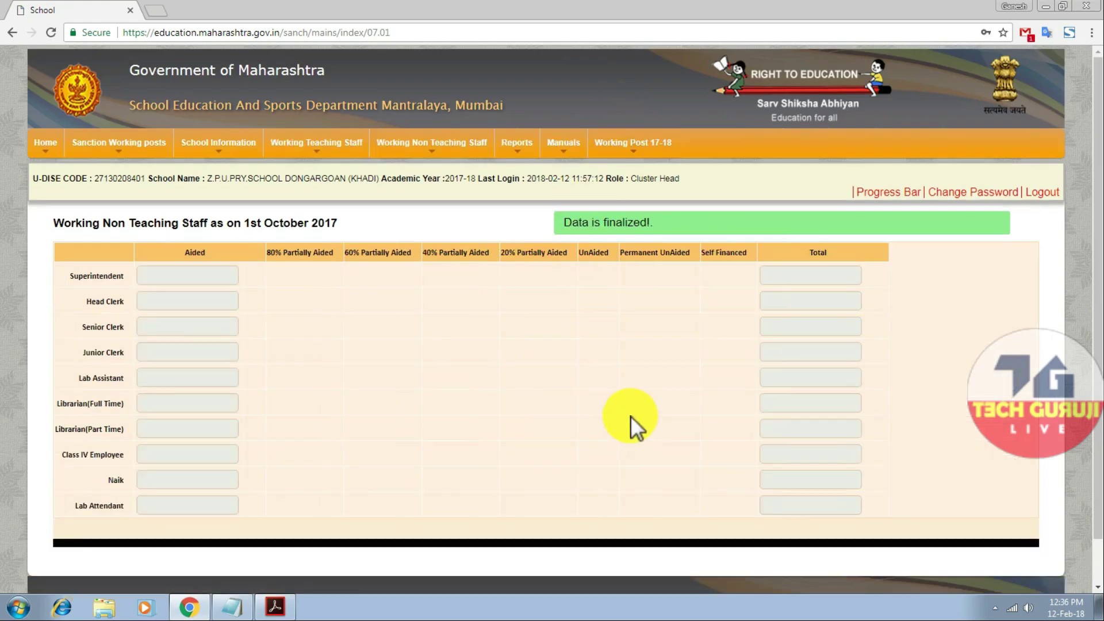
Open Z.P.PRY.SCHOOLKHUTALA(BHAKE) from the cluster's school list, and review and finalize its Basic Information
{"action": "left_click", "coordinate": [47, 145]}
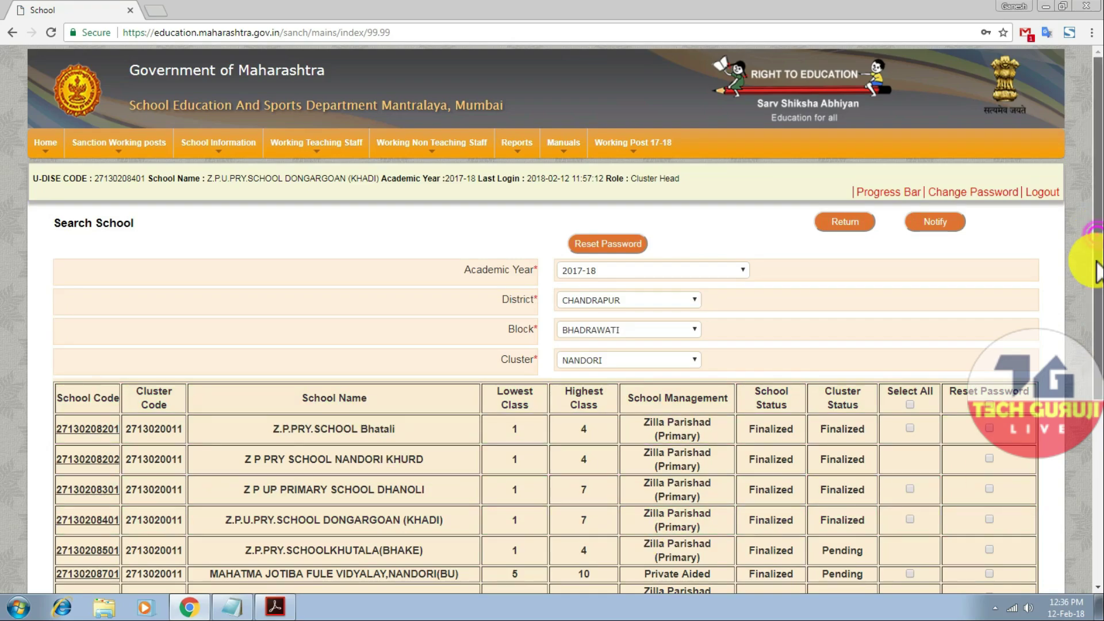
{"action": "scroll", "coordinate": [1081, 241], "scroll_direction": "down", "scroll_amount": 5}
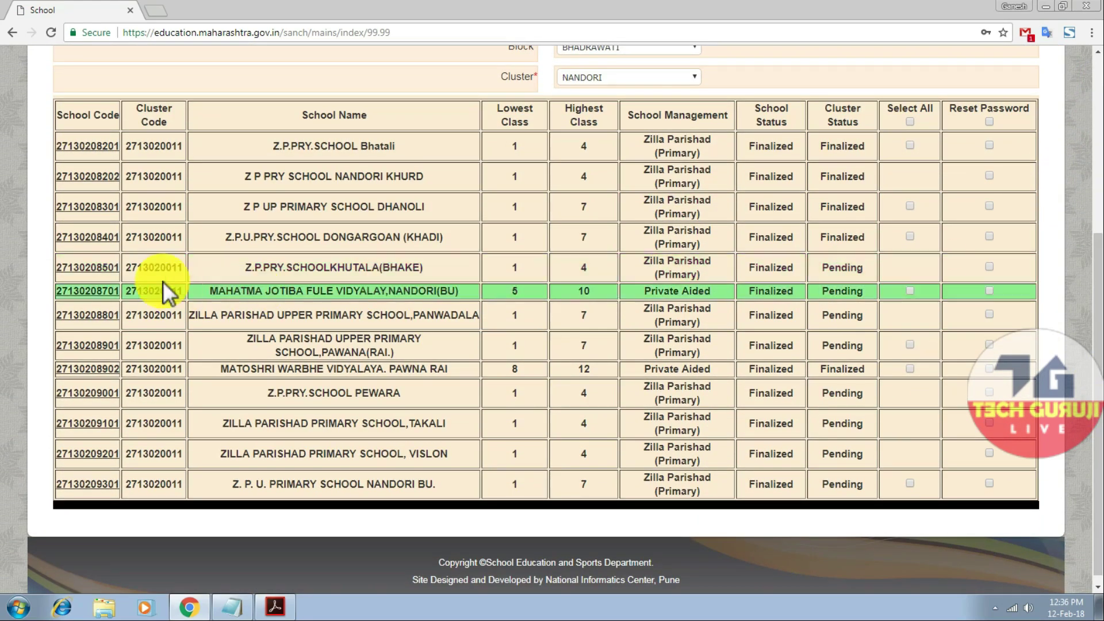
{"action": "left_click", "coordinate": [97, 273]}
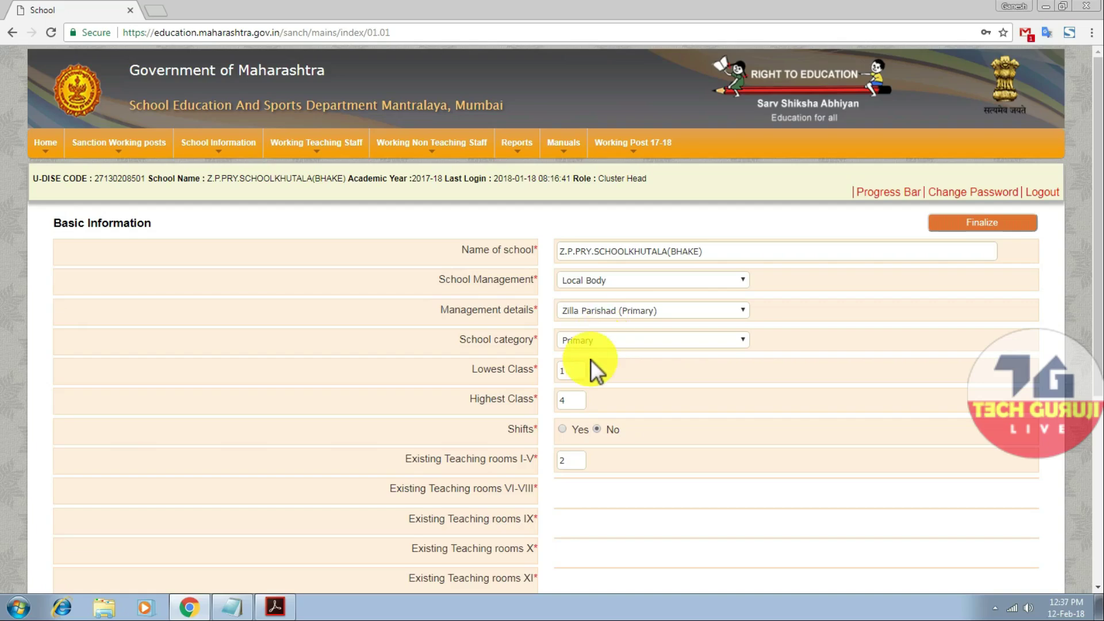
{"action": "left_click_drag", "start_coordinate": [1084, 271], "coordinate": [1099, 331]}
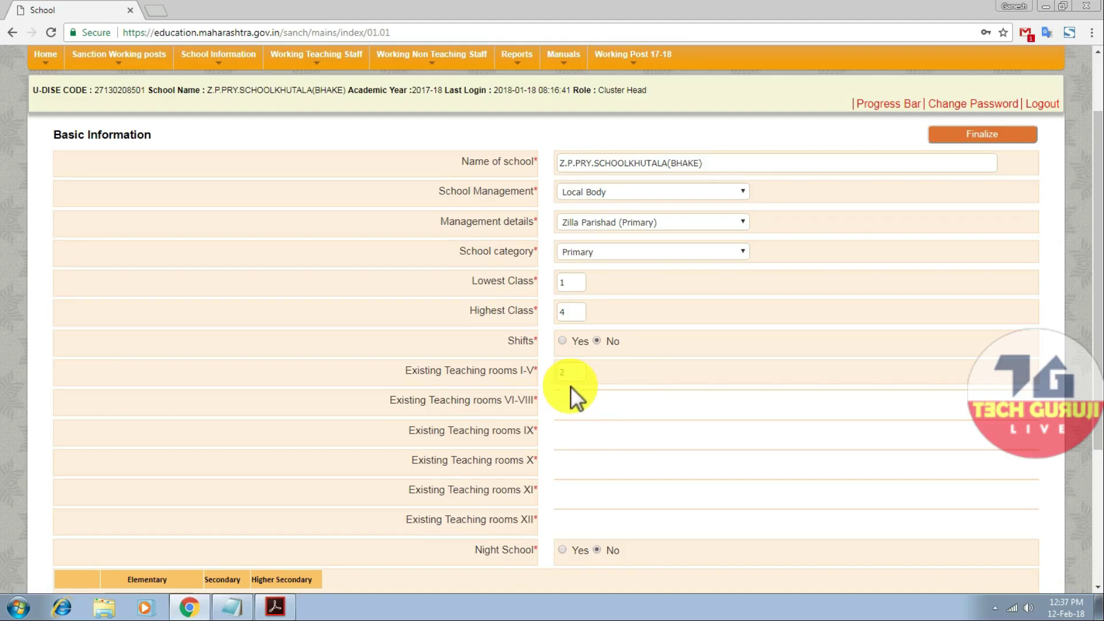
{"action": "left_click", "coordinate": [1010, 151]}
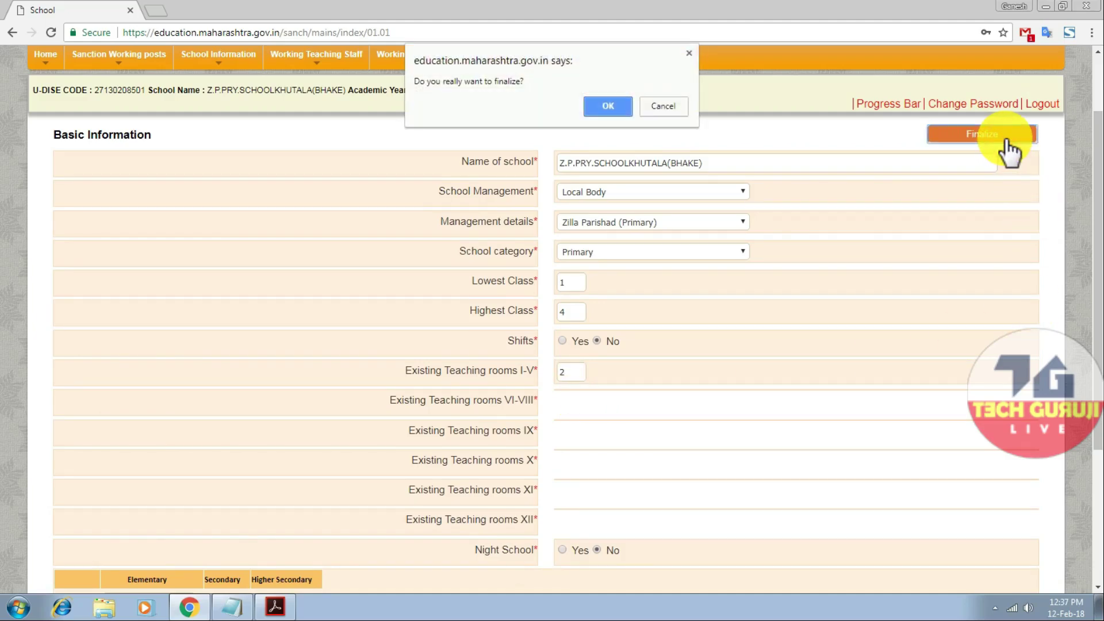
{"action": "left_click", "coordinate": [616, 107]}
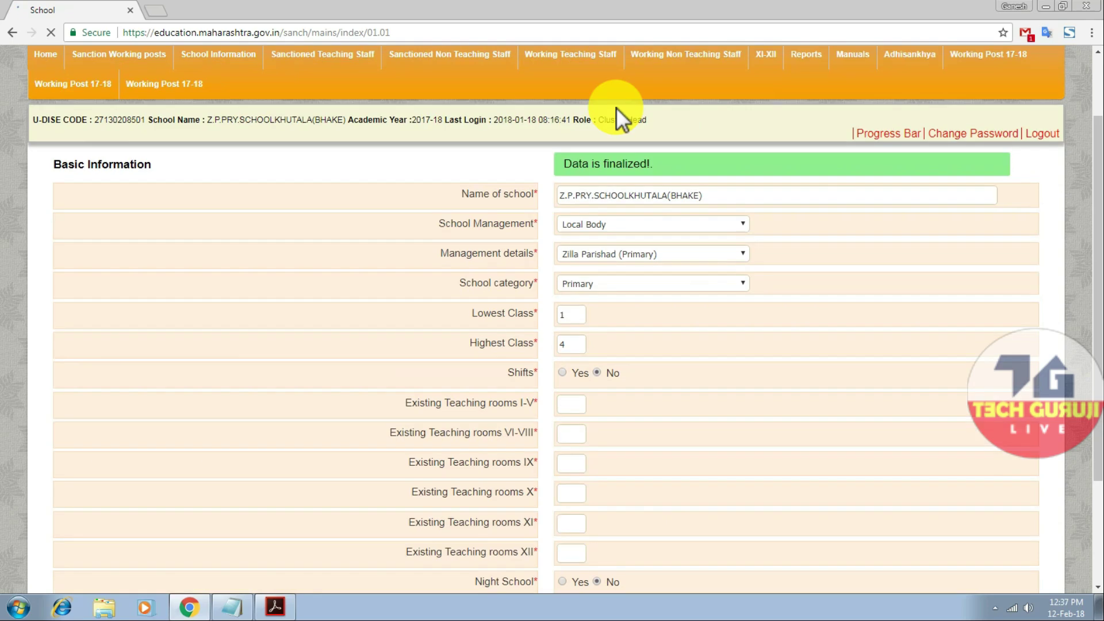
Load the Marathi-medium Working Teaching Staff as on 1st October 2017 for the Khutala (Bhake) school and finalize it
{"action": "left_click", "coordinate": [305, 104]}
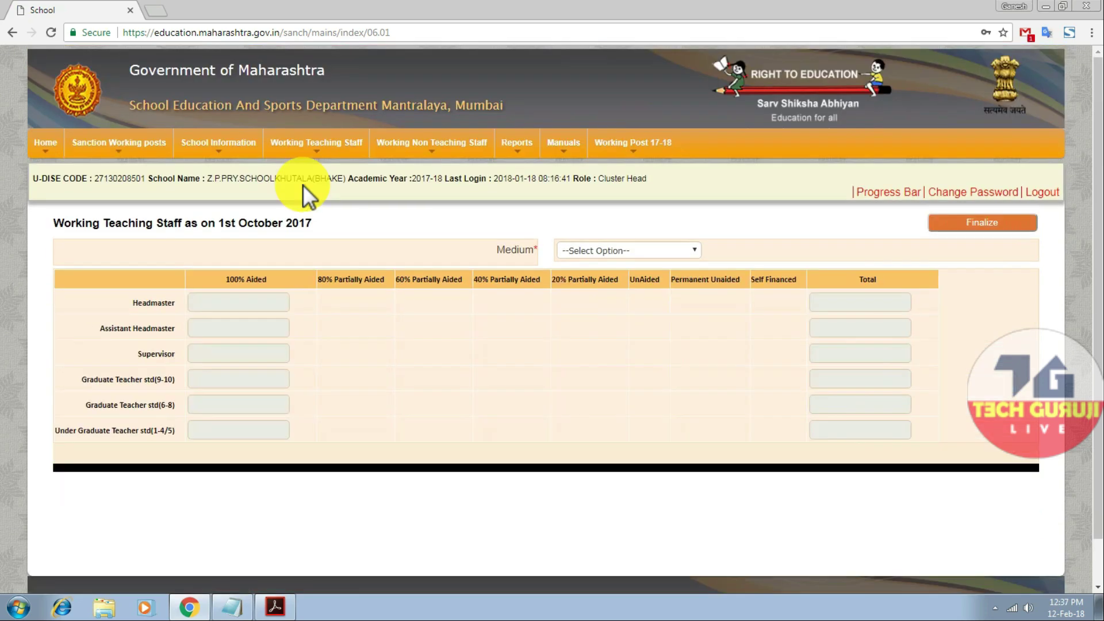
{"action": "left_click", "coordinate": [682, 250]}
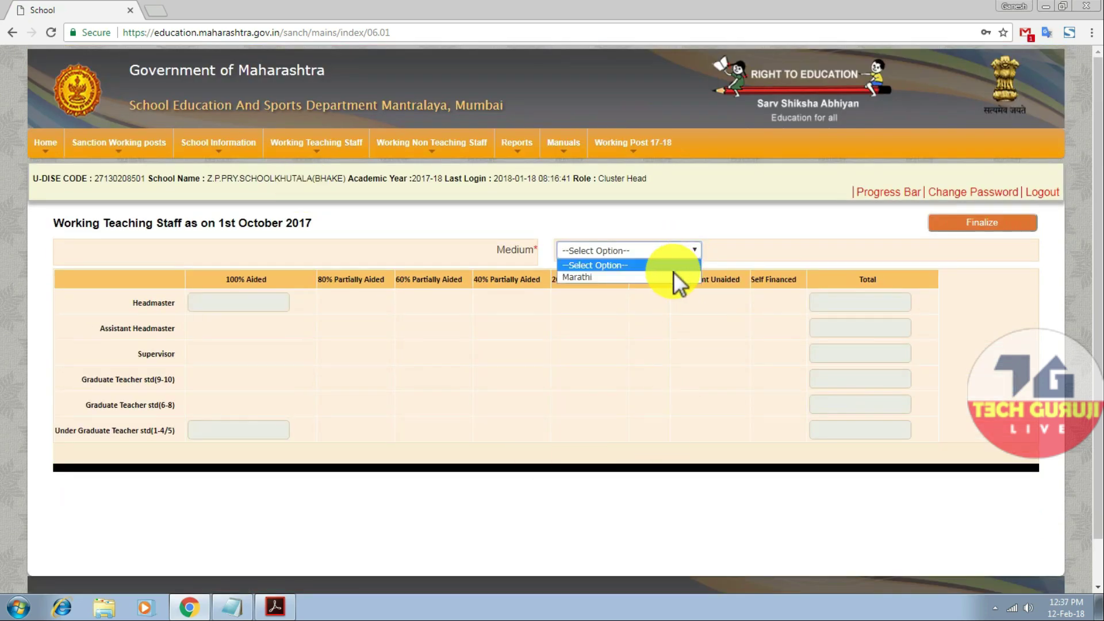
{"action": "left_click", "coordinate": [673, 271]}
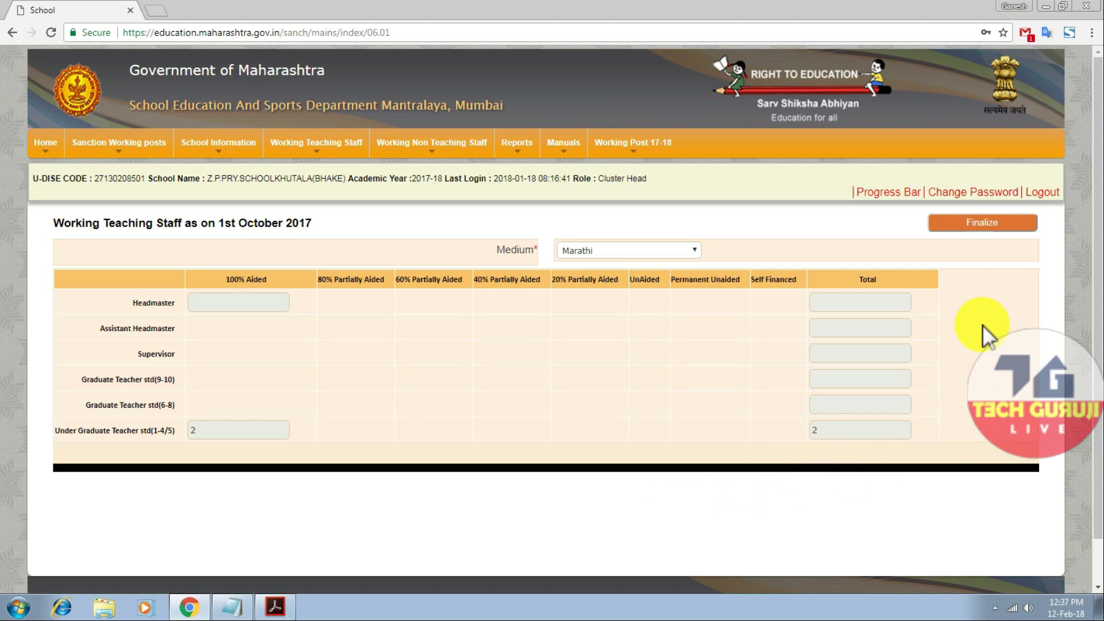
{"action": "left_click", "coordinate": [1003, 226]}
{"action": "left_click", "coordinate": [604, 109]}
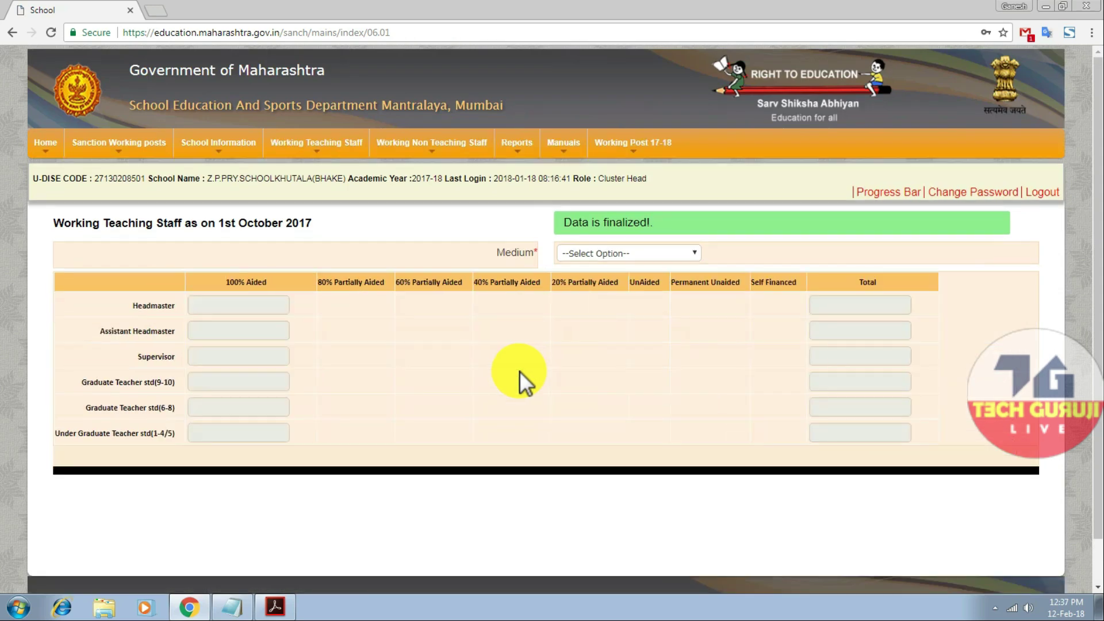
Open the Working Non Teaching Staff as on 1st October 2017 for the Khutala (Bhake) school and finalize it
{"action": "left_click", "coordinate": [439, 187]}
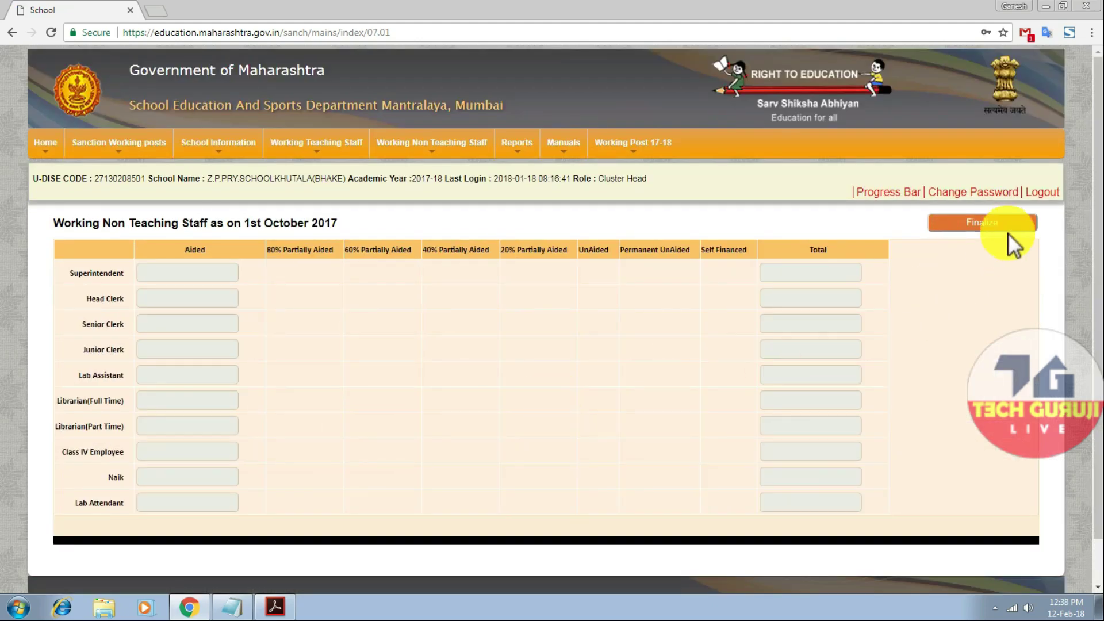
{"action": "left_click", "coordinate": [1007, 229]}
{"action": "left_click", "coordinate": [624, 104]}
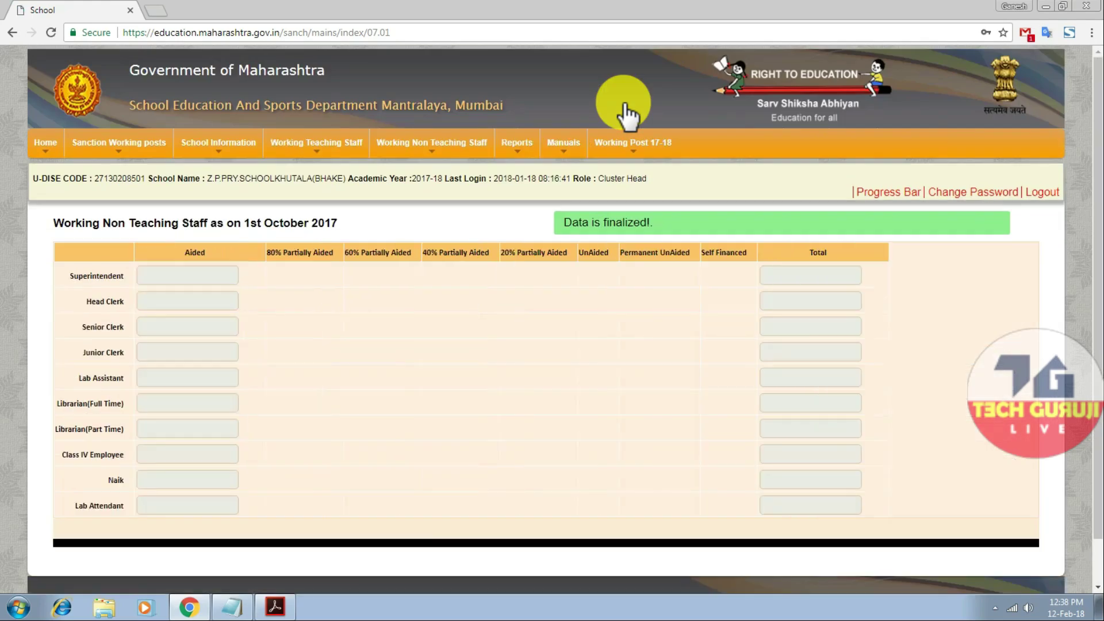
Return to the cluster's school list and open MAHATMA JOTIBA FULE VIDYALAY,NANDORI(BU)
{"action": "left_click", "coordinate": [43, 142]}
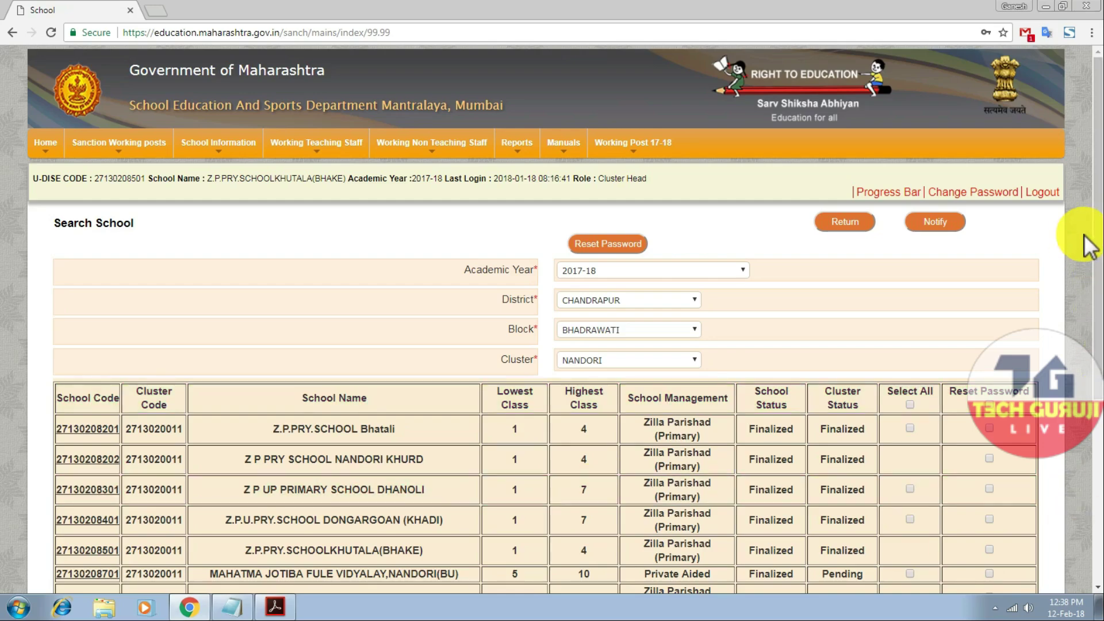
{"action": "left_click_drag", "start_coordinate": [1089, 245], "coordinate": [1094, 468]}
{"action": "left_click", "coordinate": [92, 281]}
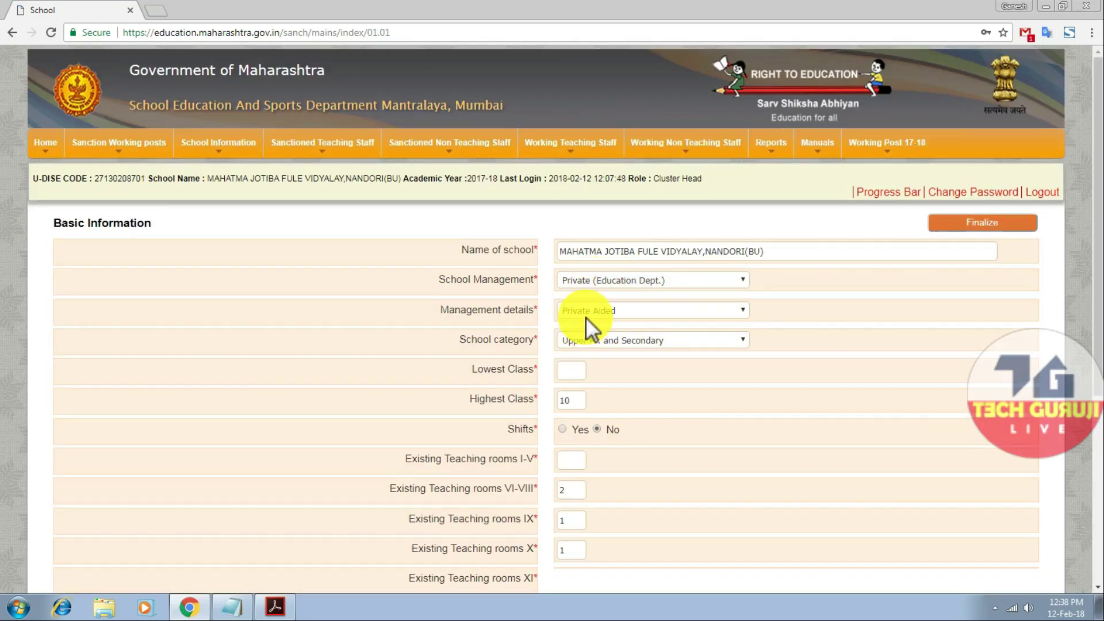
Fill in the Basic Information of the Mahatma Jotiba Fule school with Lowest Class 8 and Existing Teaching rooms I-V 0
{"action": "left_click", "coordinate": [569, 370]}
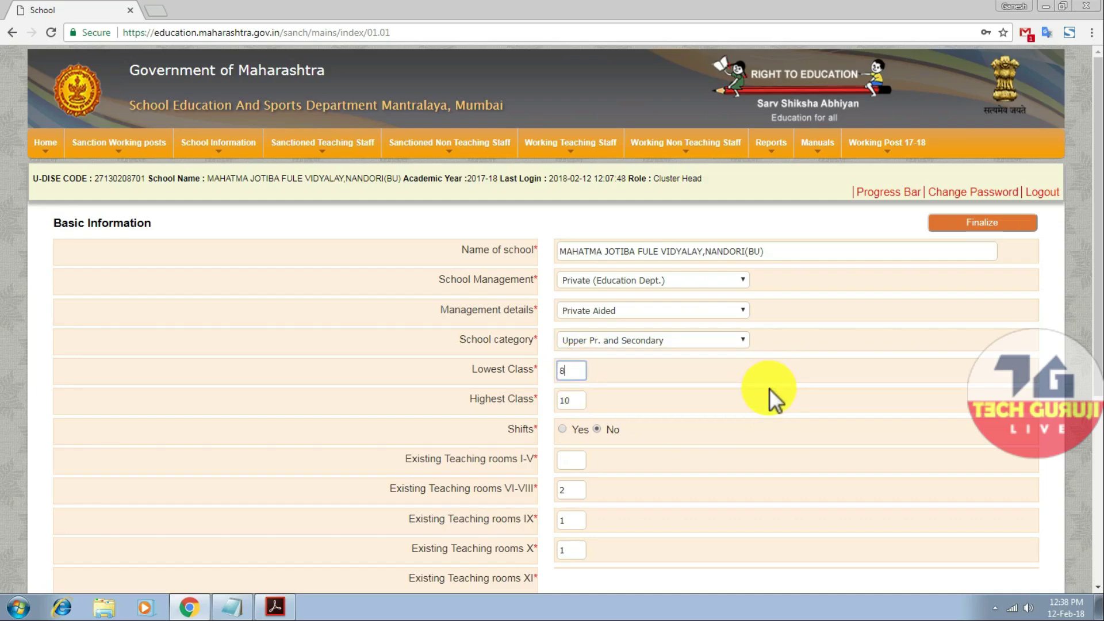
{"action": "left_click_drag", "start_coordinate": [1092, 295], "coordinate": [1092, 353]}
{"action": "left_click", "coordinate": [572, 343]}
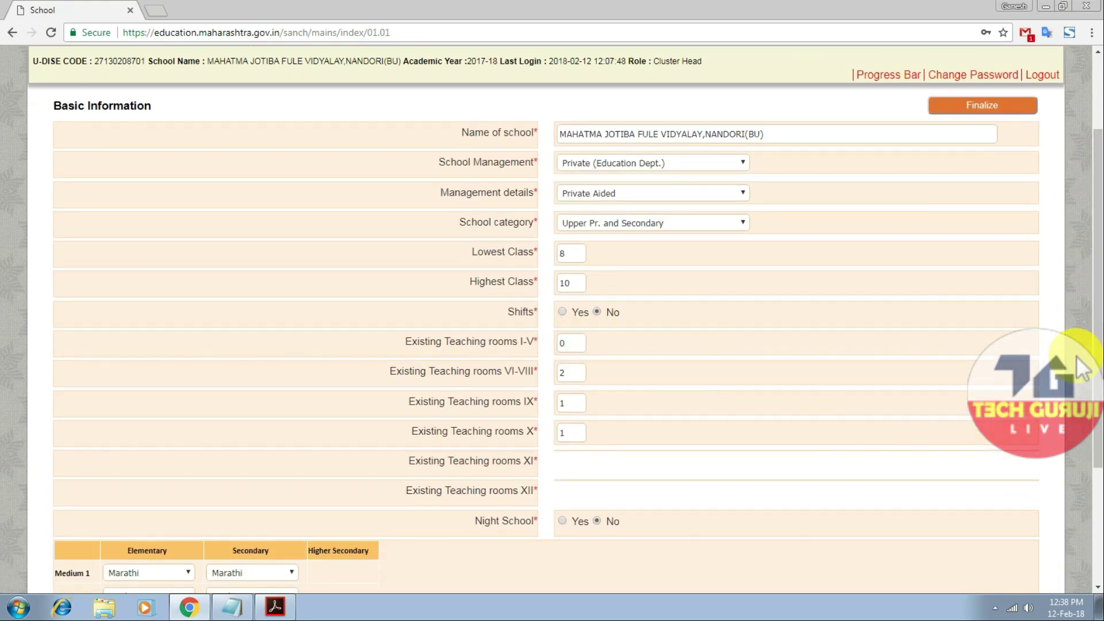
Review the remaining Basic Information of the Mahatma Jotiba Fule school, including its mediums, and finalize it
{"action": "left_click_drag", "start_coordinate": [1095, 374], "coordinate": [1095, 409]}
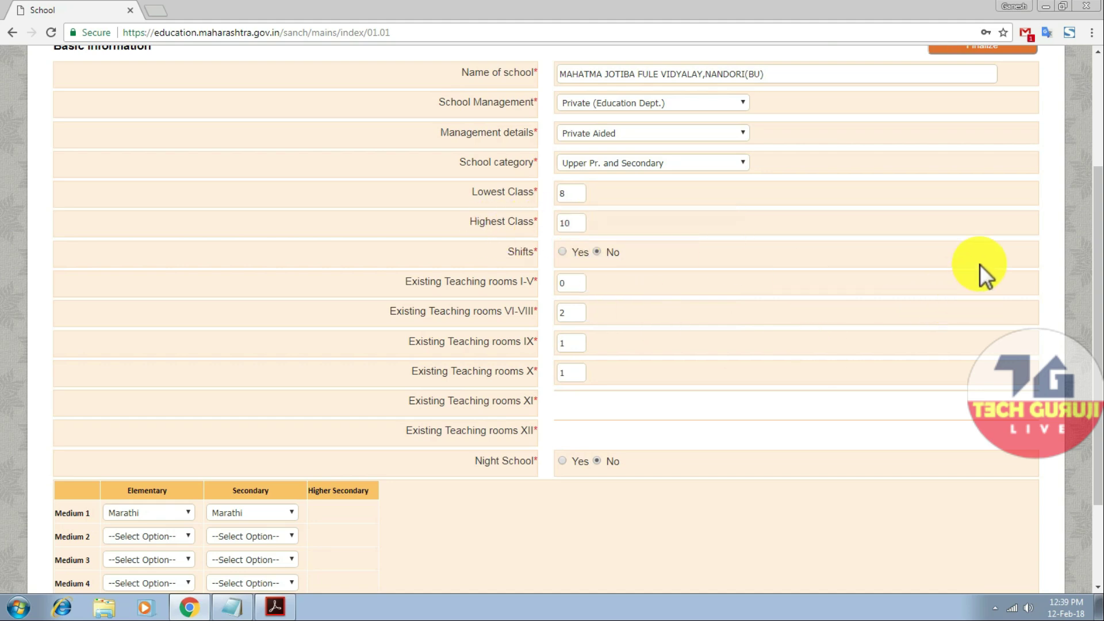
{"action": "left_click_drag", "start_coordinate": [1096, 227], "coordinate": [1097, 290]}
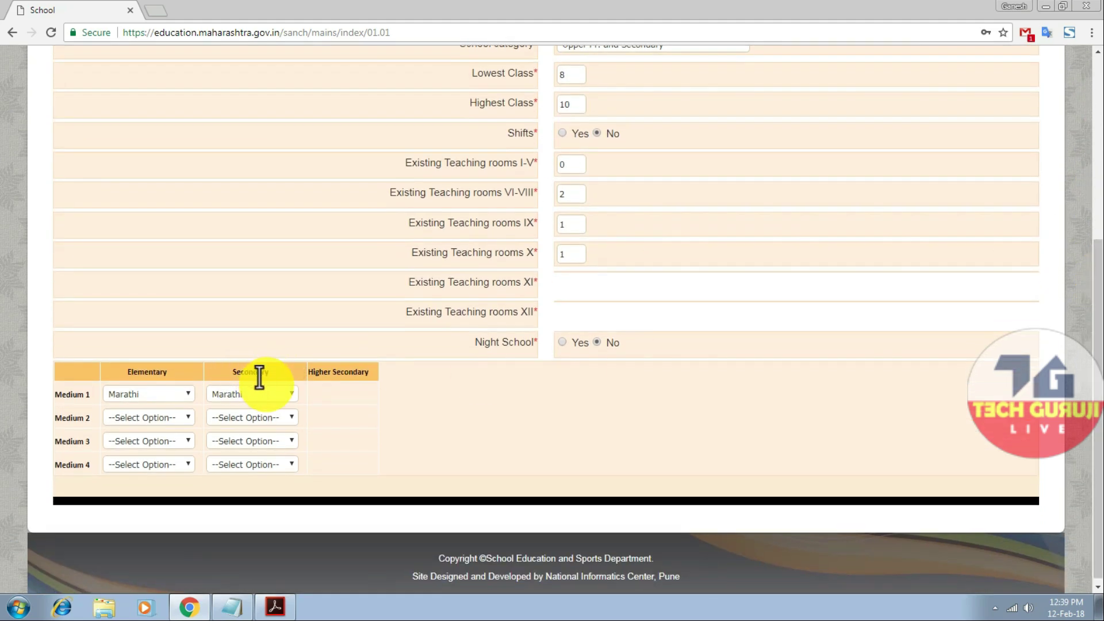
{"action": "left_click_drag", "start_coordinate": [1097, 362], "coordinate": [1078, 195]}
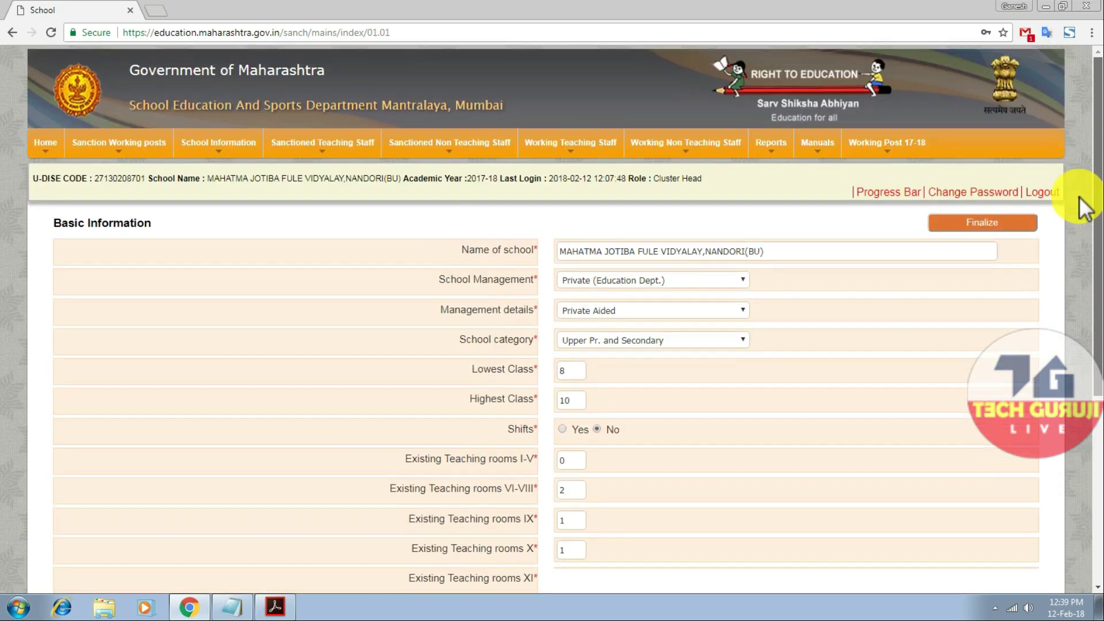
{"action": "left_click", "coordinate": [1007, 224]}
{"action": "left_click", "coordinate": [617, 105]}
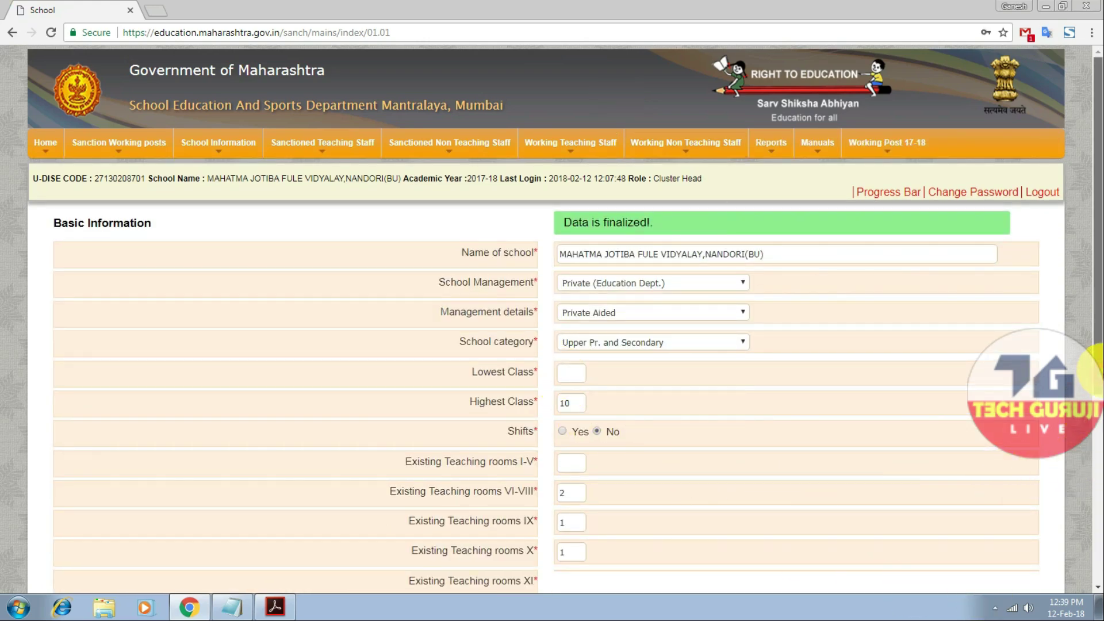
Load the Marathi-medium Working Teaching Staff as on 1st October 2017 for the Mahatma Jotiba Fule school and finalize it
{"action": "mouse_move", "coordinate": [280, 147]}
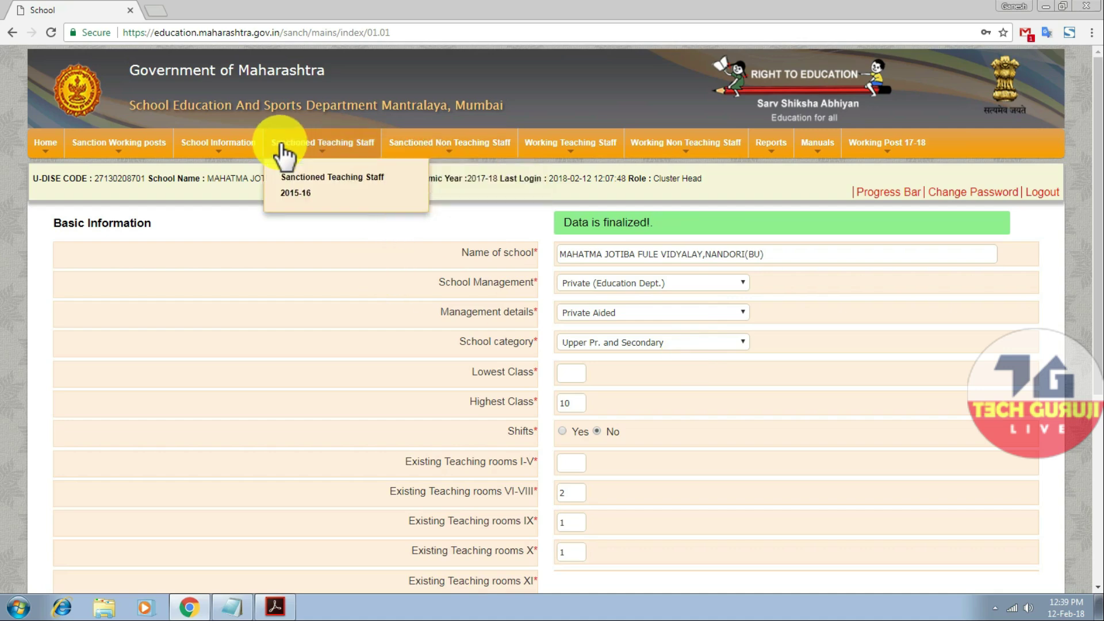
{"action": "mouse_move", "coordinate": [562, 156]}
{"action": "left_click", "coordinate": [572, 183]}
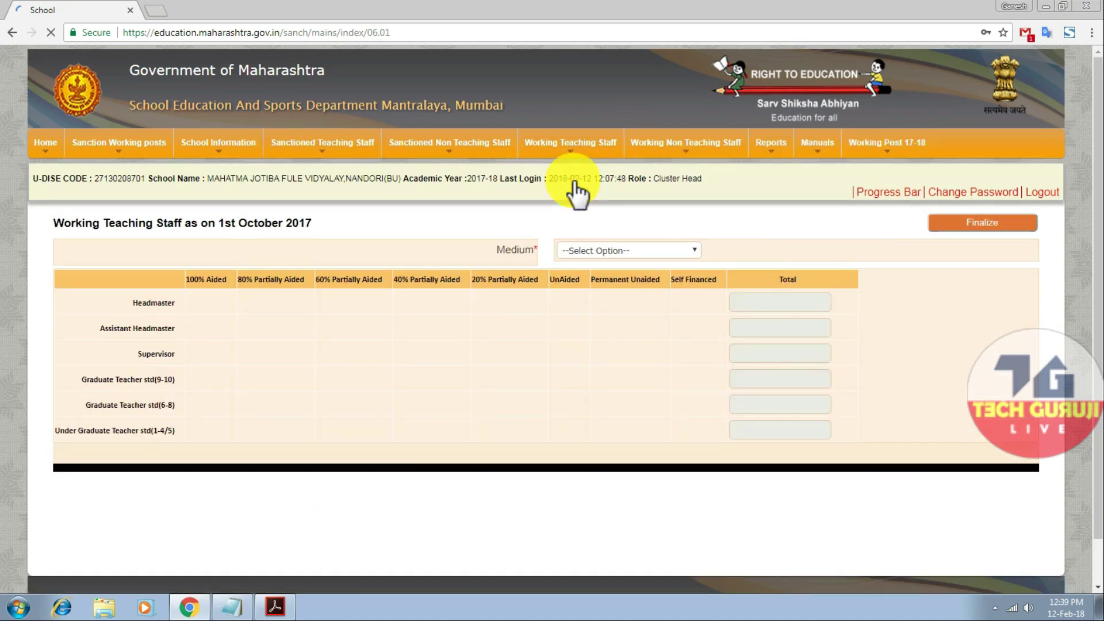
{"action": "left_click", "coordinate": [677, 250]}
{"action": "left_click", "coordinate": [663, 277]}
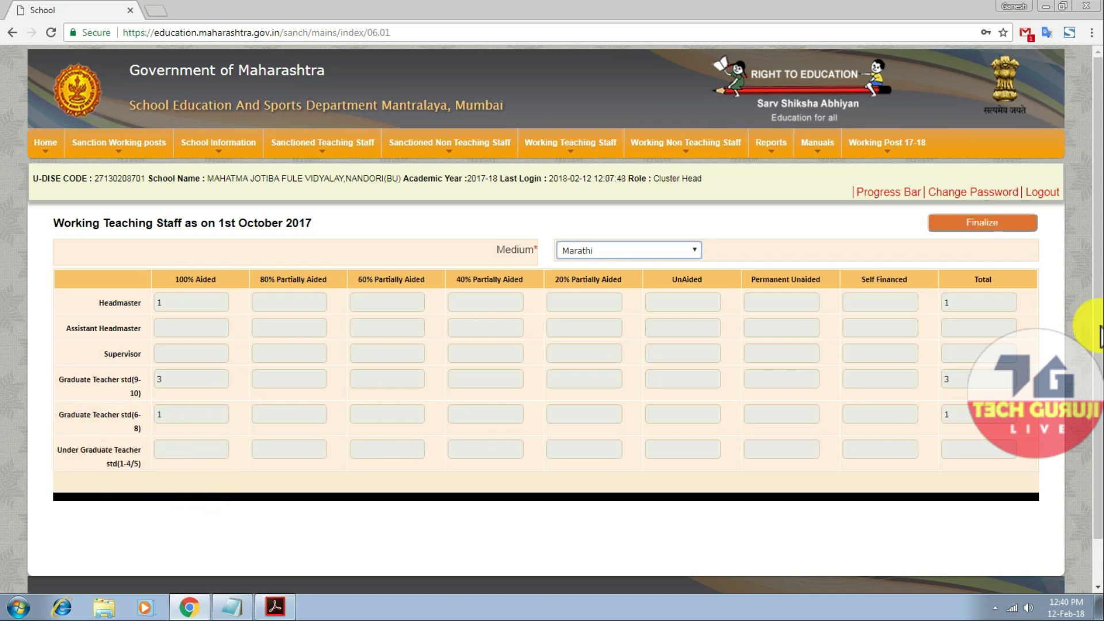
{"action": "left_click", "coordinate": [1009, 227]}
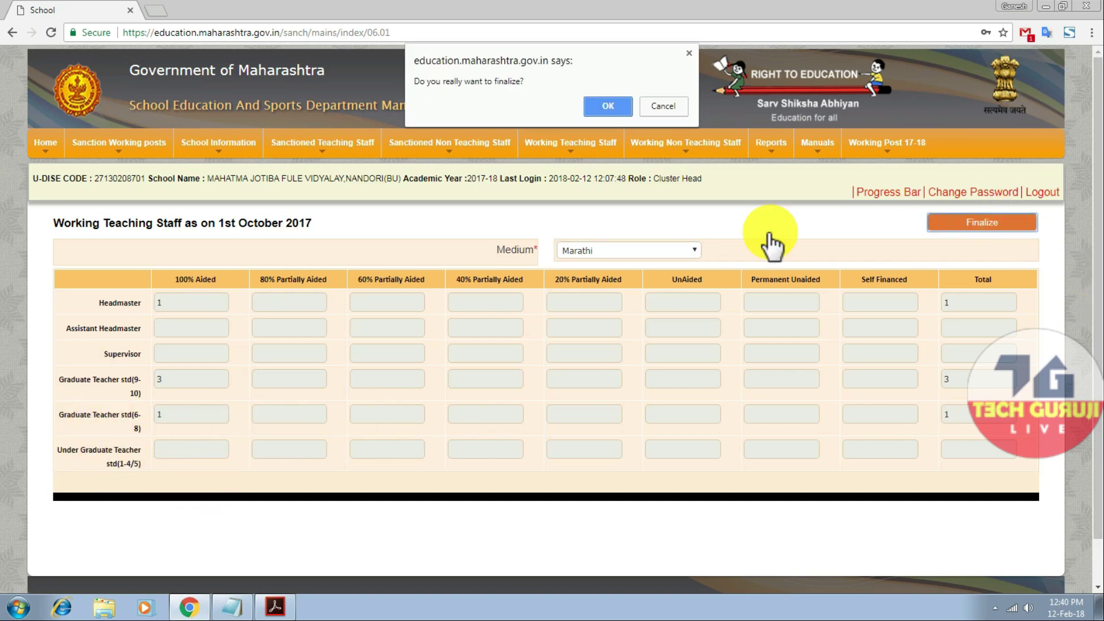
{"action": "left_click", "coordinate": [609, 108]}
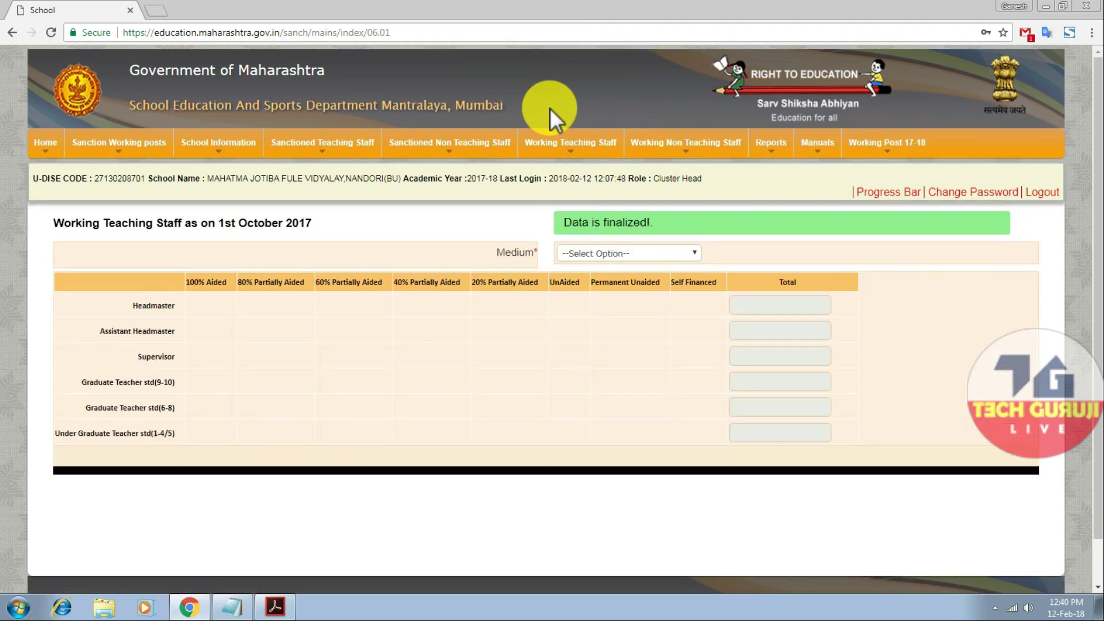
Open the Working Non Teaching Staff as on 1st October 2017 for the Mahatma Jotiba Fule school and finalize it
{"action": "mouse_move", "coordinate": [700, 148]}
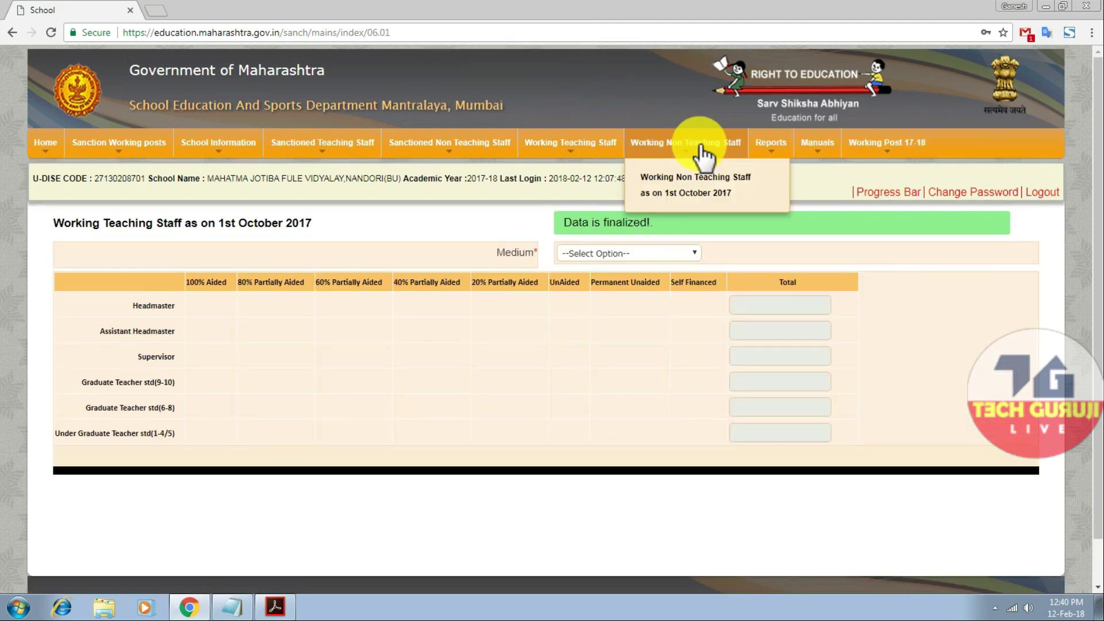
{"action": "left_click", "coordinate": [696, 189]}
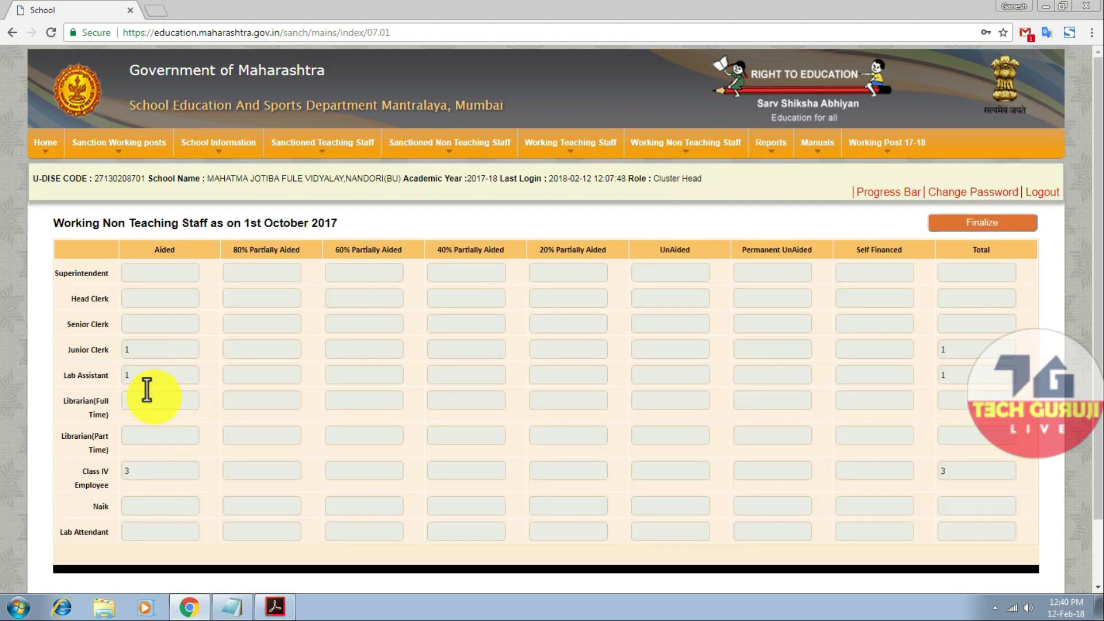
{"action": "left_click", "coordinate": [1007, 224]}
{"action": "left_click", "coordinate": [598, 105]}
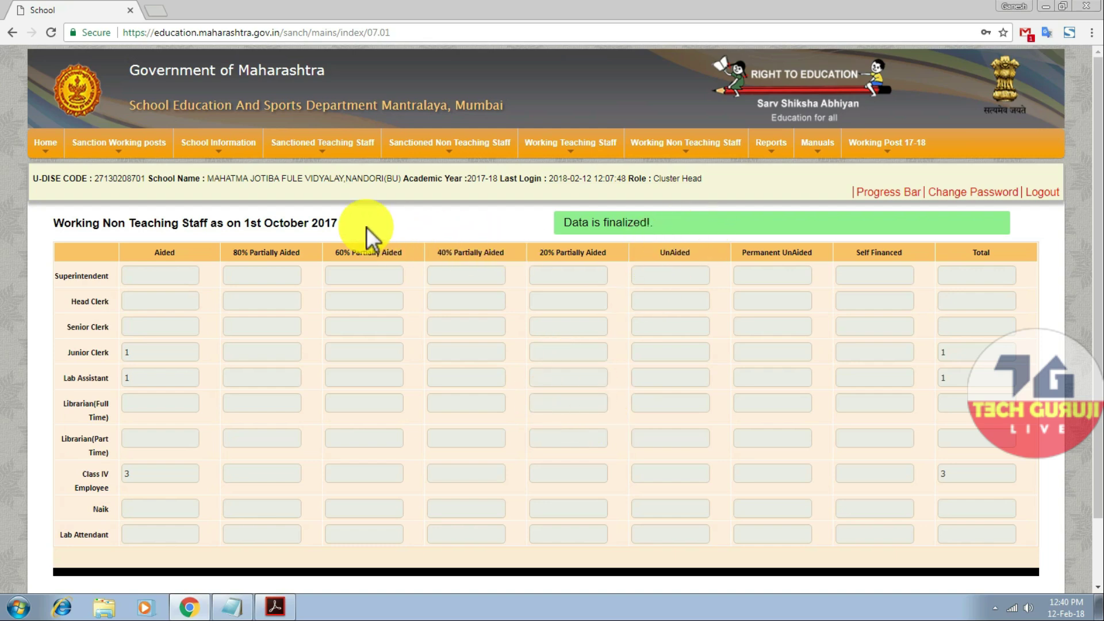
Return to the cluster's school list and open ZILLA PARISHAD UPPER PRIMARY SCHOOL,PANWADALA
{"action": "left_click", "coordinate": [39, 141]}
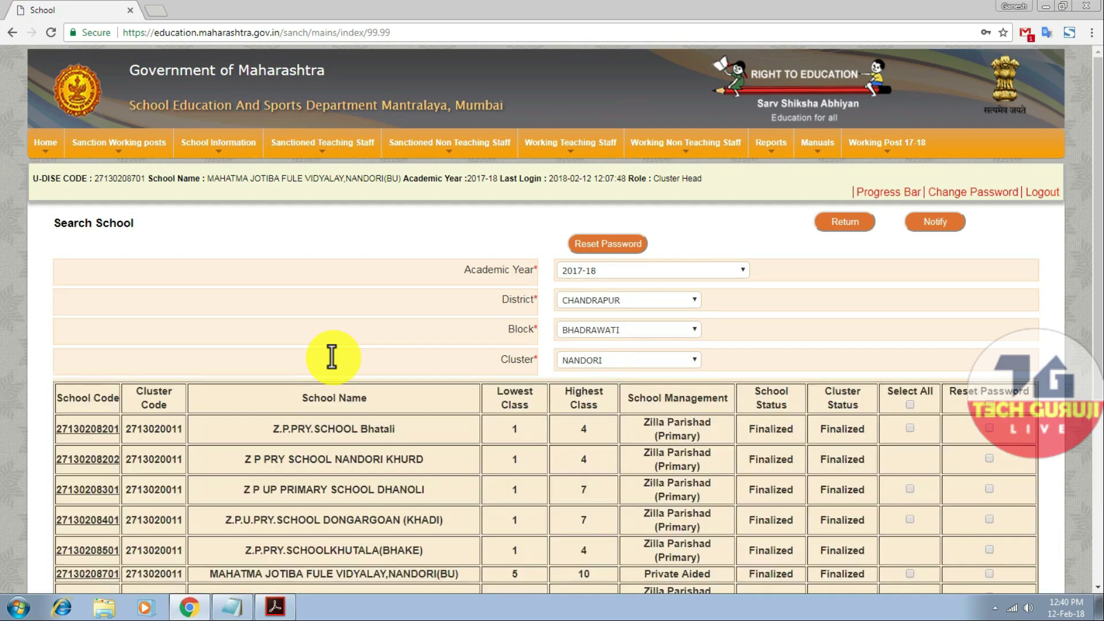
{"action": "left_click_drag", "start_coordinate": [1096, 185], "coordinate": [1095, 396]}
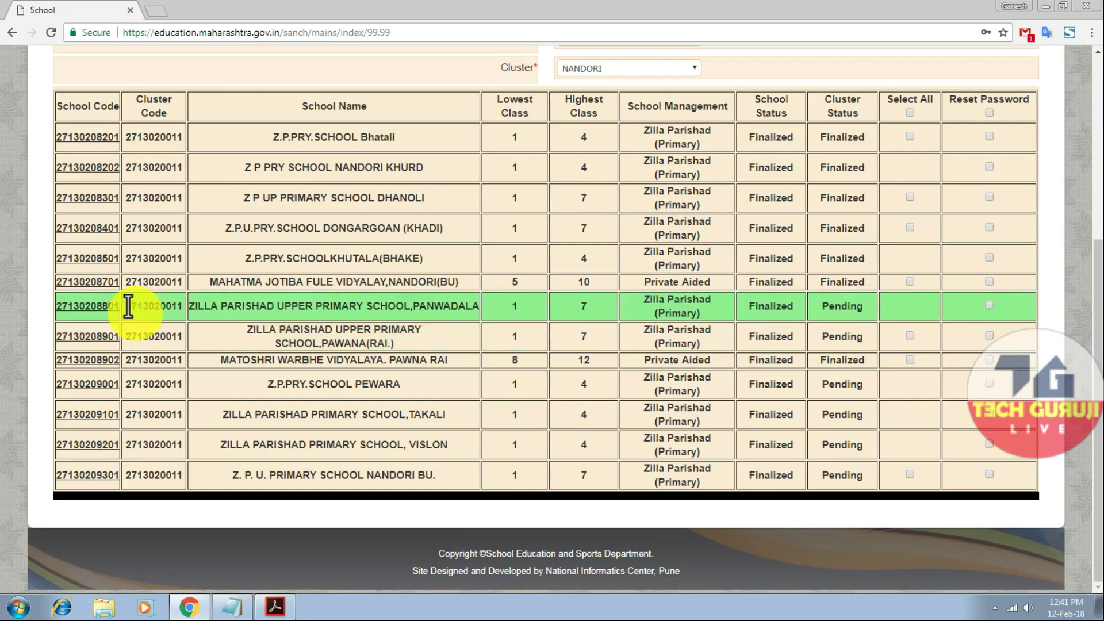
{"action": "left_click", "coordinate": [99, 308]}
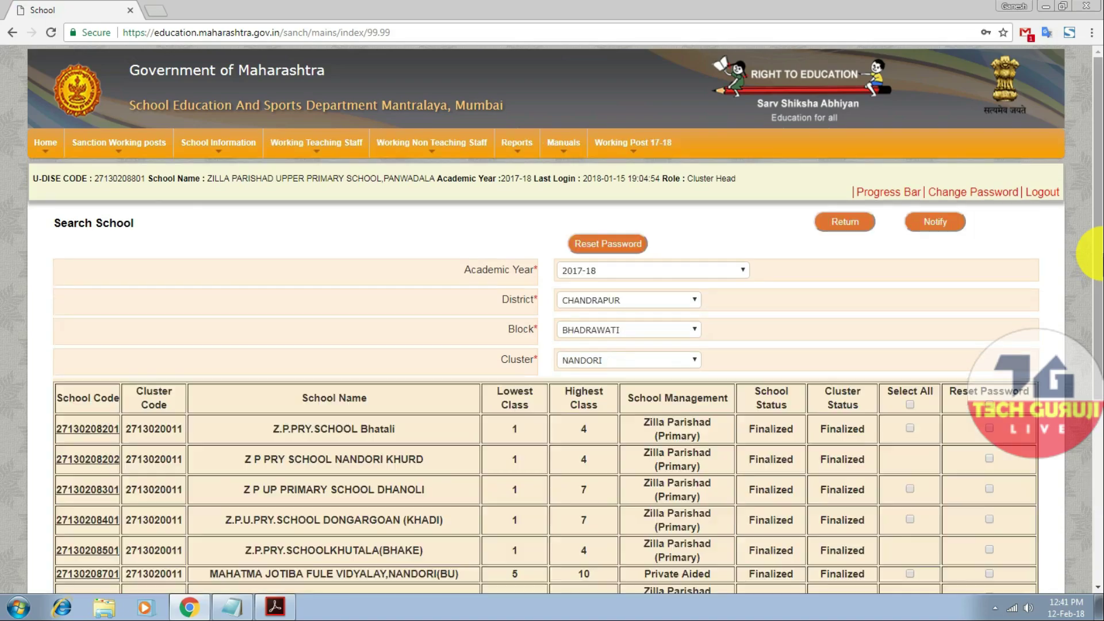
{"action": "left_click_drag", "start_coordinate": [1095, 216], "coordinate": [1098, 414]}
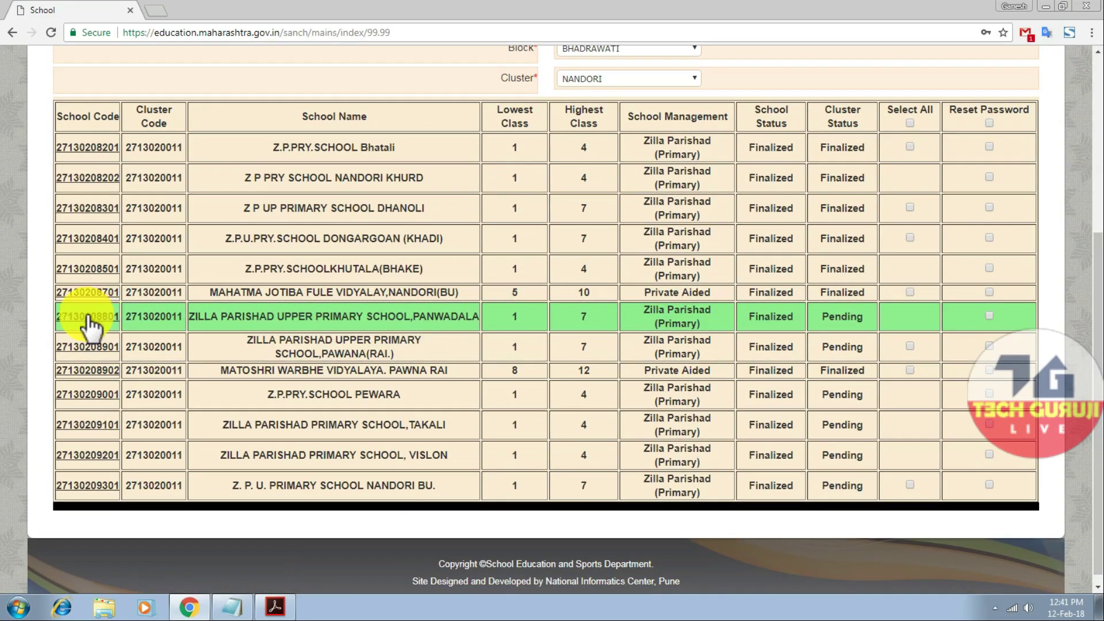
{"action": "left_click", "coordinate": [85, 318]}
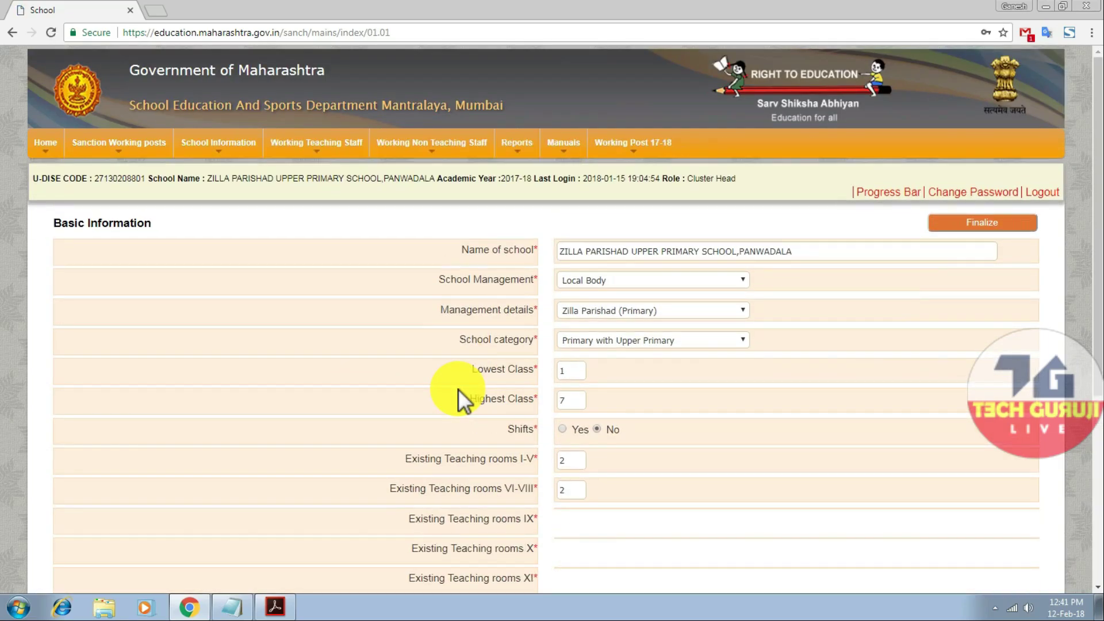
Review the Basic Information of the Panwadala school and finalize it
{"action": "left_click_drag", "start_coordinate": [1097, 246], "coordinate": [1078, 332]}
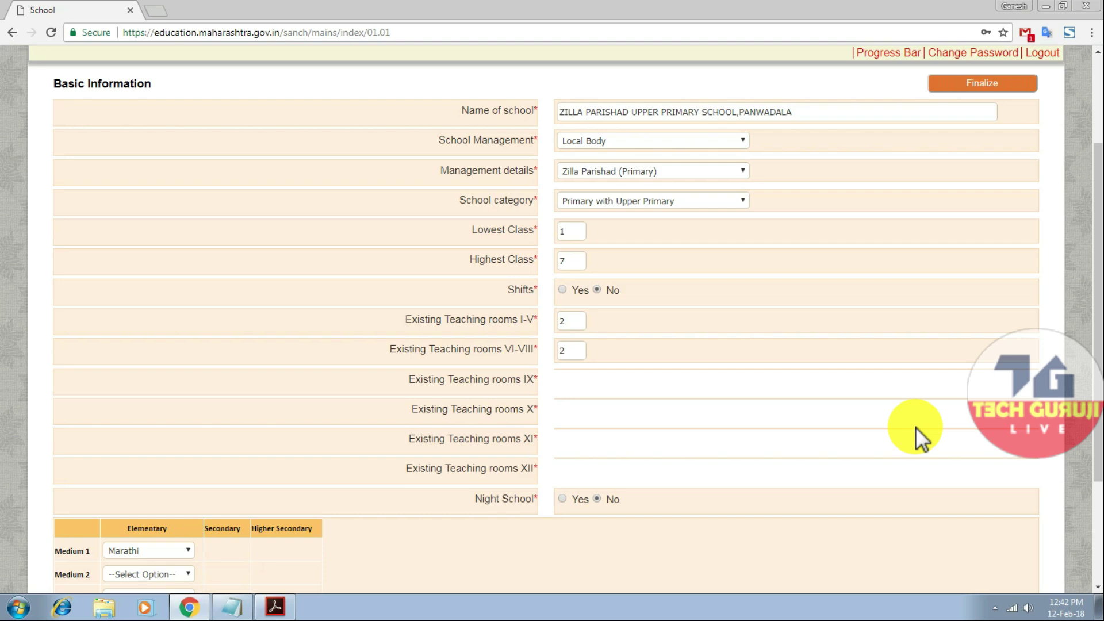
{"action": "left_click_drag", "start_coordinate": [1098, 345], "coordinate": [1100, 300]}
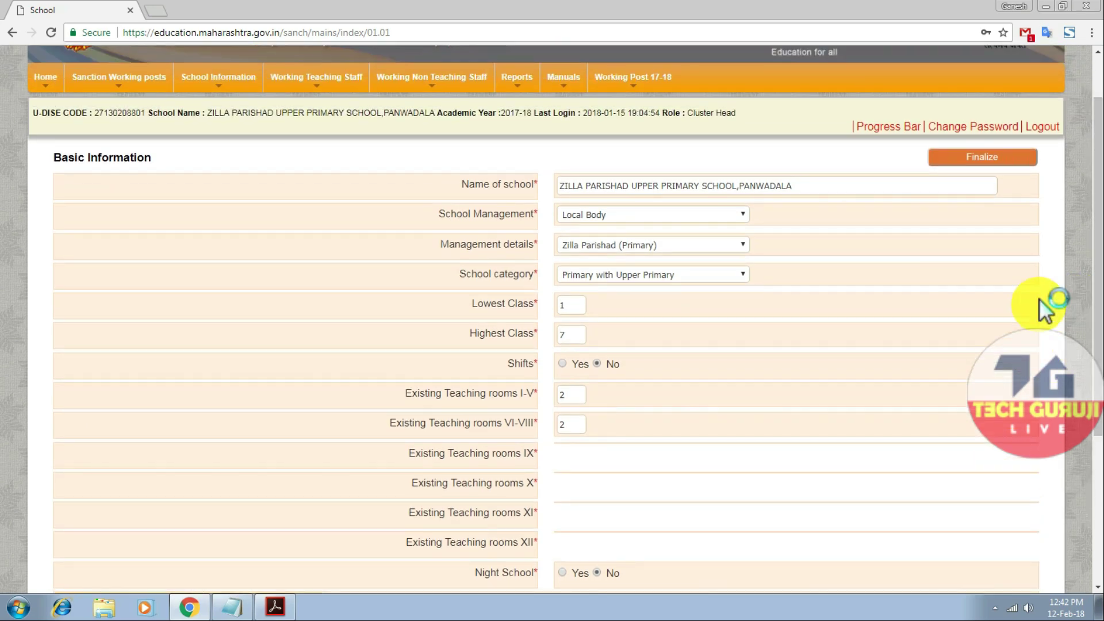
{"action": "left_click", "coordinate": [1016, 162]}
{"action": "left_click", "coordinate": [595, 105]}
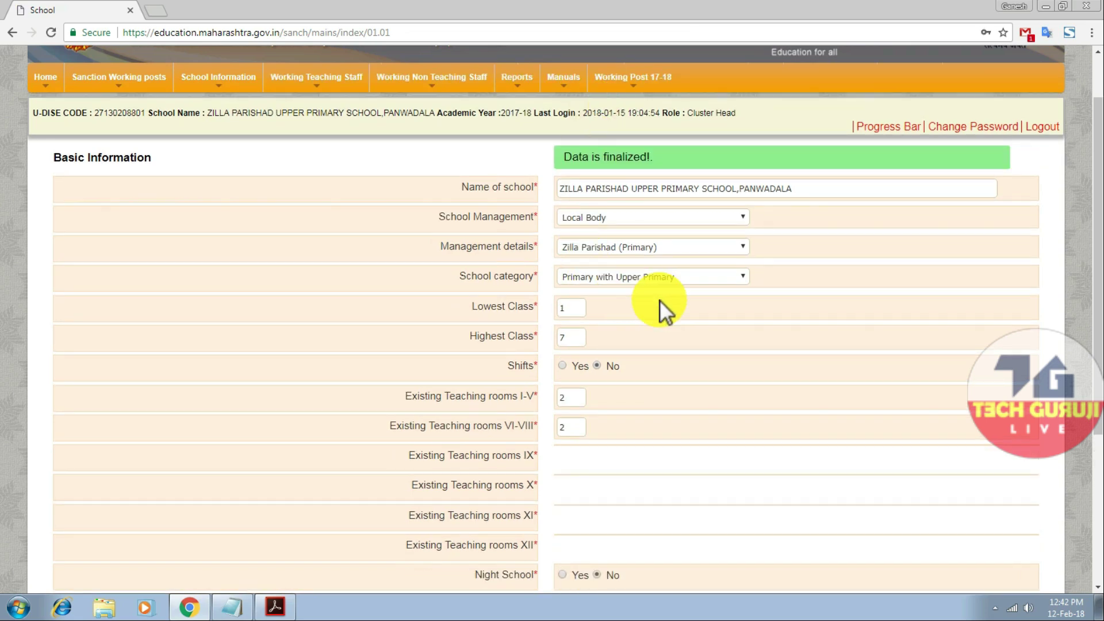
Load the Marathi-medium Working Teaching Staff as on 1st October 2017 for the Panwadala school and finalize it
{"action": "mouse_move", "coordinate": [327, 92]}
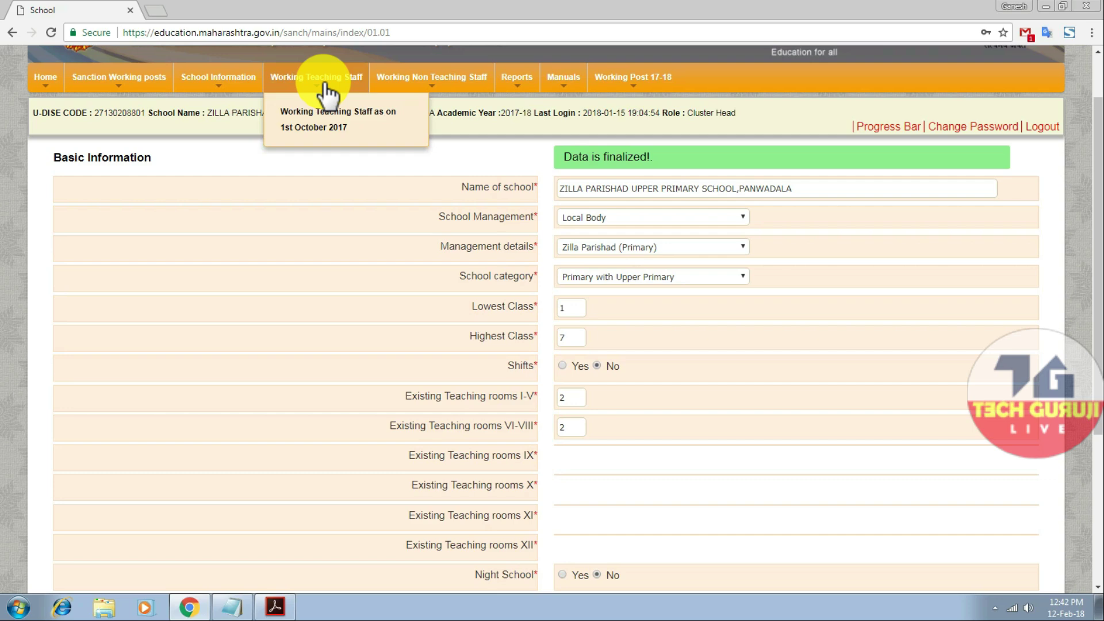
{"action": "left_click", "coordinate": [333, 134]}
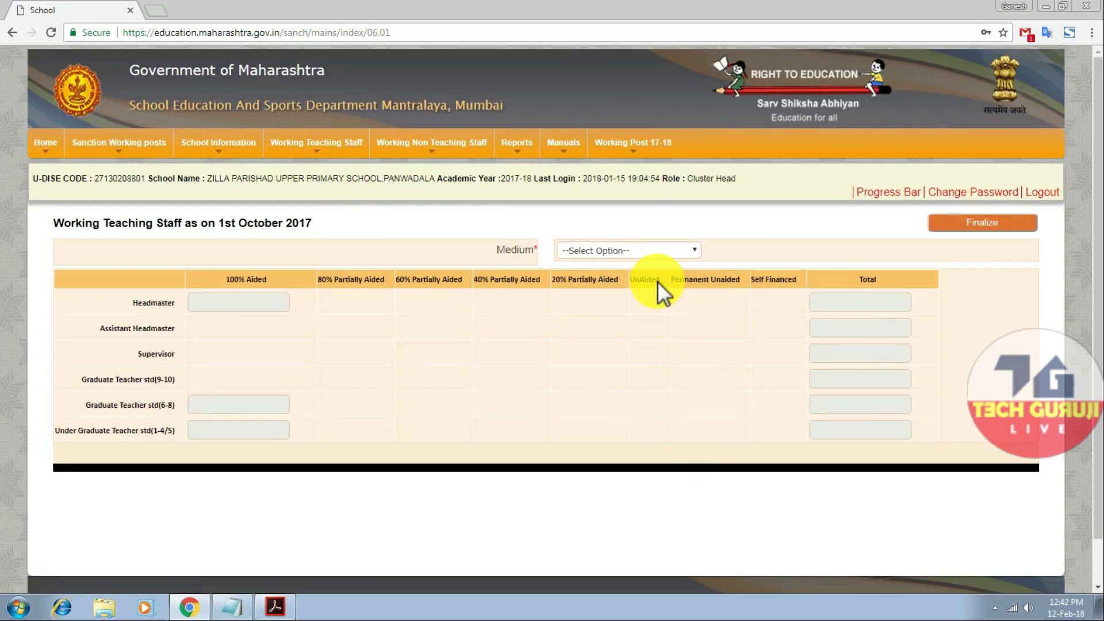
{"action": "left_click", "coordinate": [654, 251]}
{"action": "left_click", "coordinate": [640, 278]}
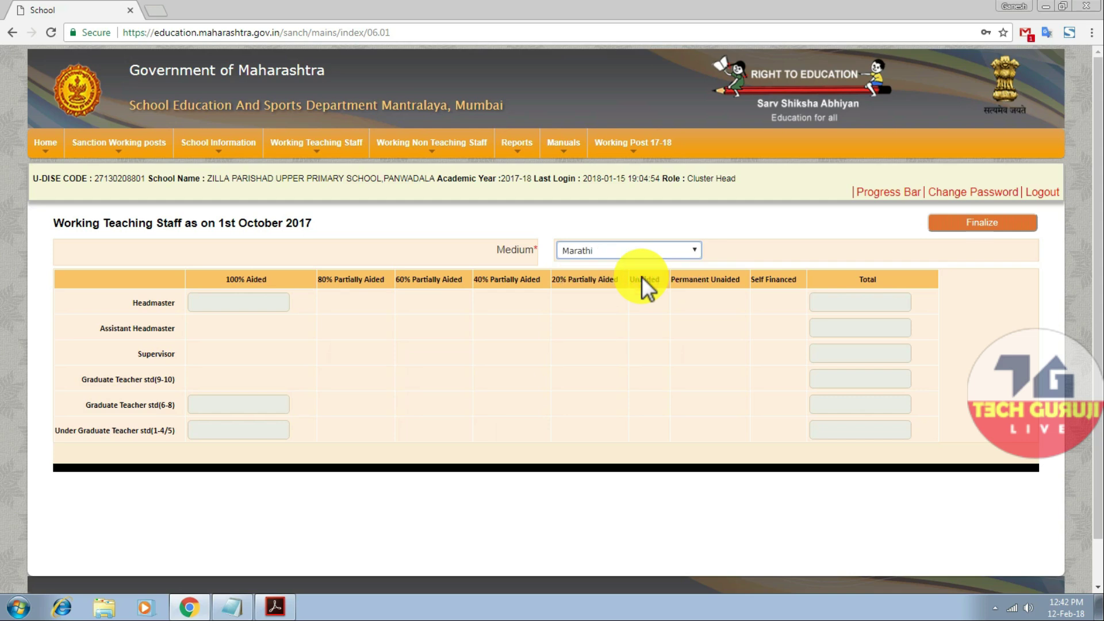
{"action": "left_click", "coordinate": [578, 353]}
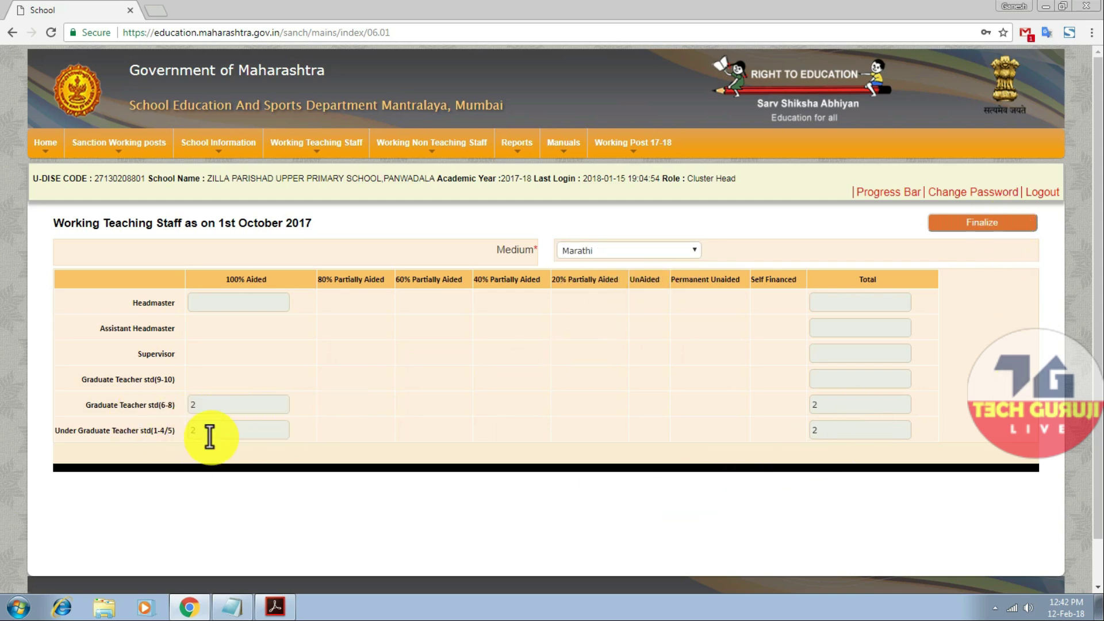
{"action": "left_click", "coordinate": [1007, 228]}
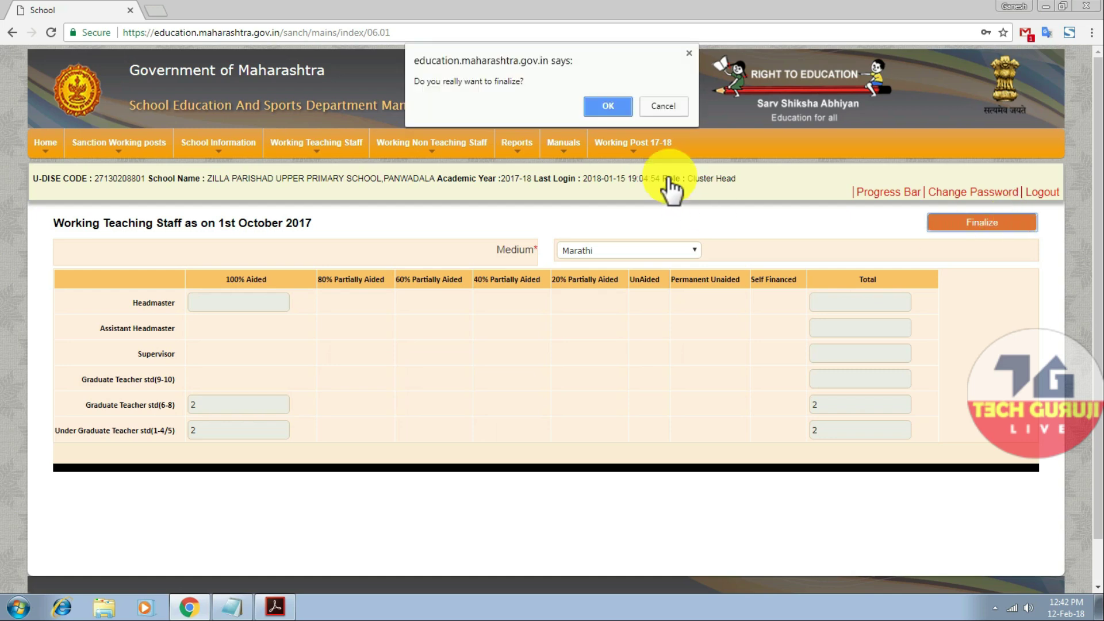
{"action": "left_click", "coordinate": [613, 102]}
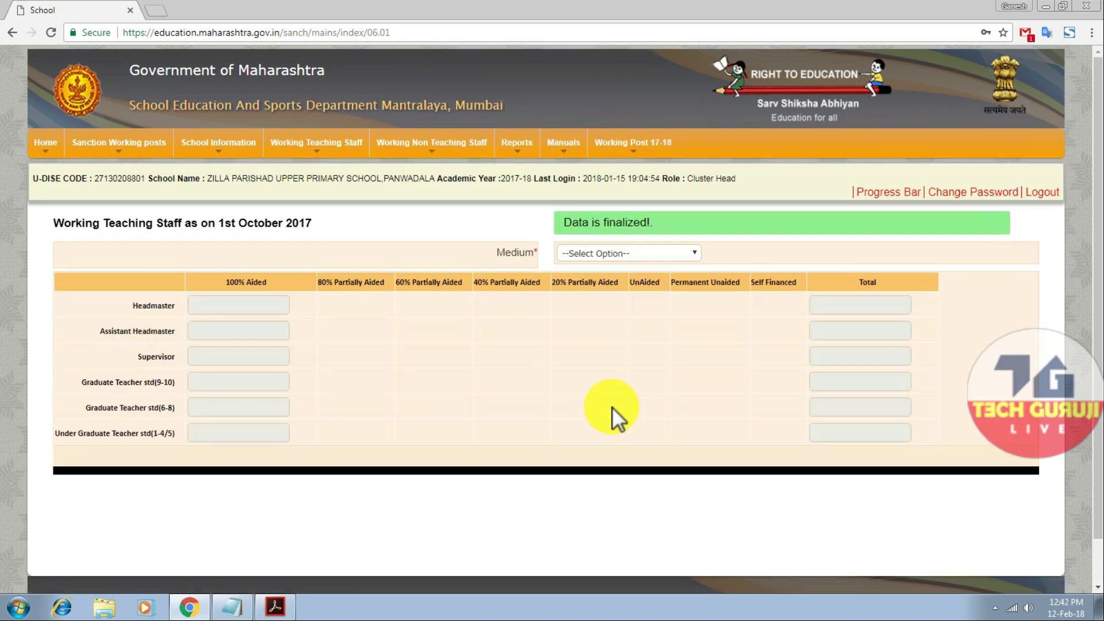
Open the Working Non Teaching Staff as on 1st October 2017 for the Panwadala school and finalize it
{"action": "mouse_move", "coordinate": [441, 164]}
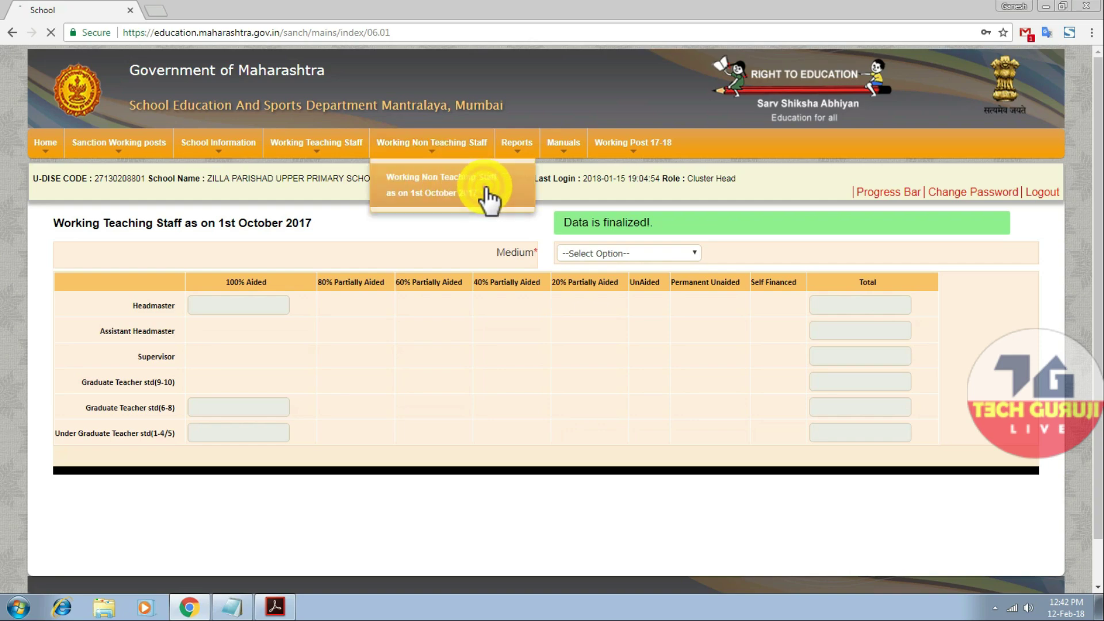
{"action": "left_click", "coordinate": [488, 198]}
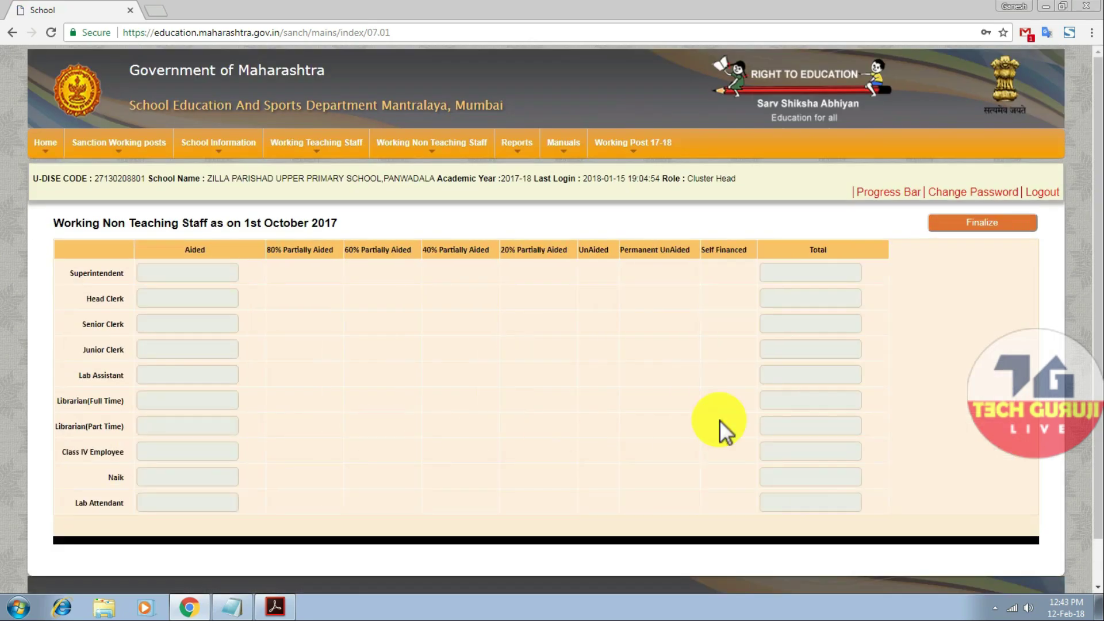
{"action": "left_click", "coordinate": [984, 227]}
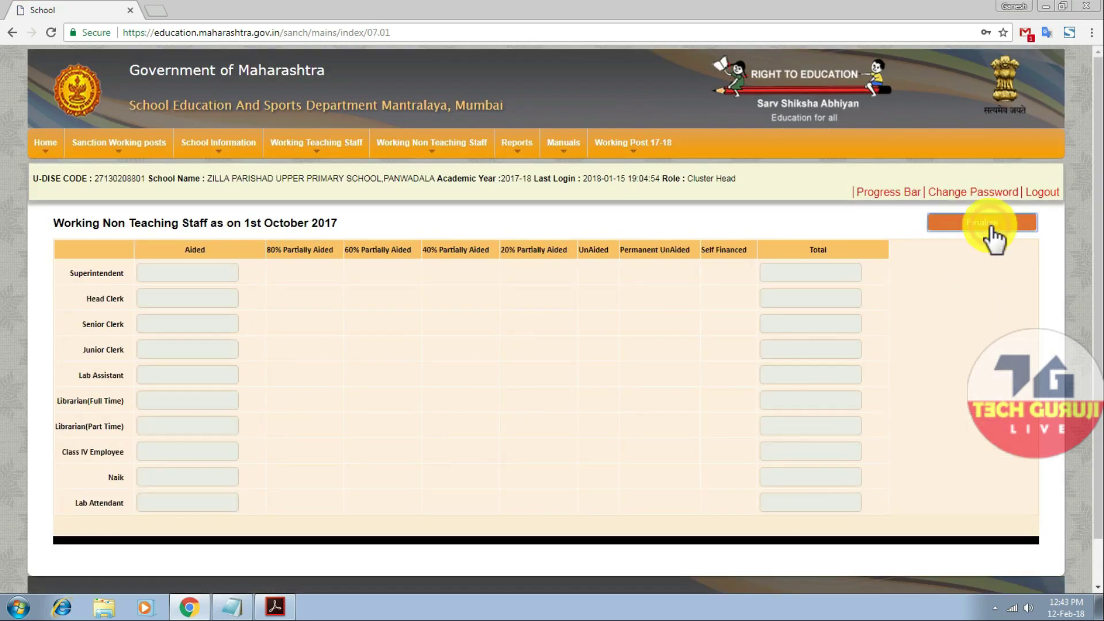
{"action": "left_click", "coordinate": [624, 107]}
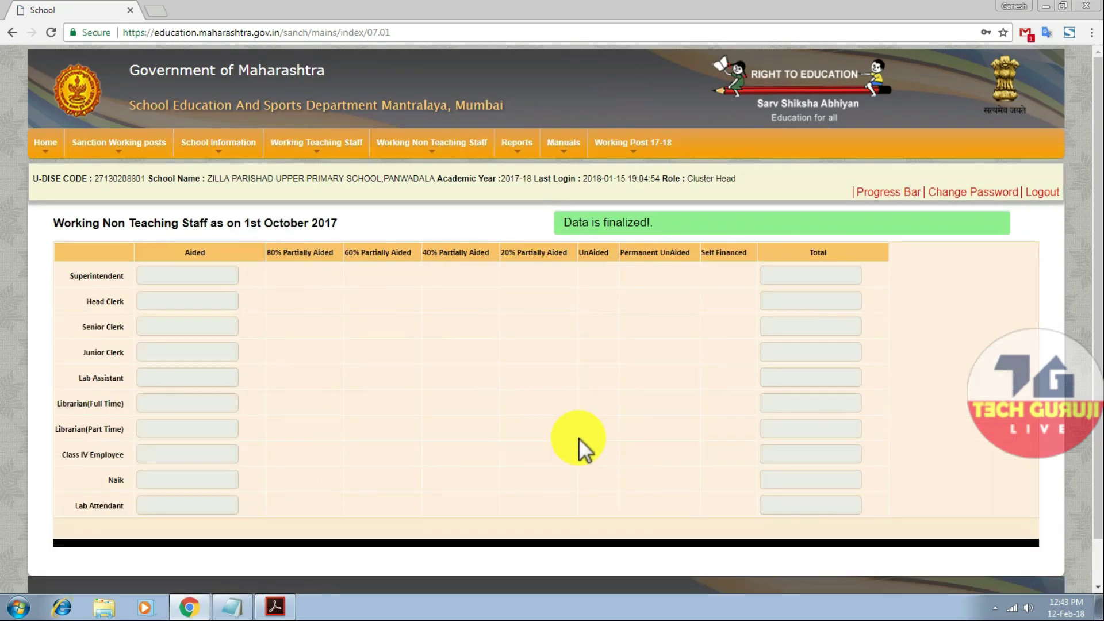
{"action": "scroll", "coordinate": [1086, 202], "scroll_direction": "down", "scroll_amount": 3}
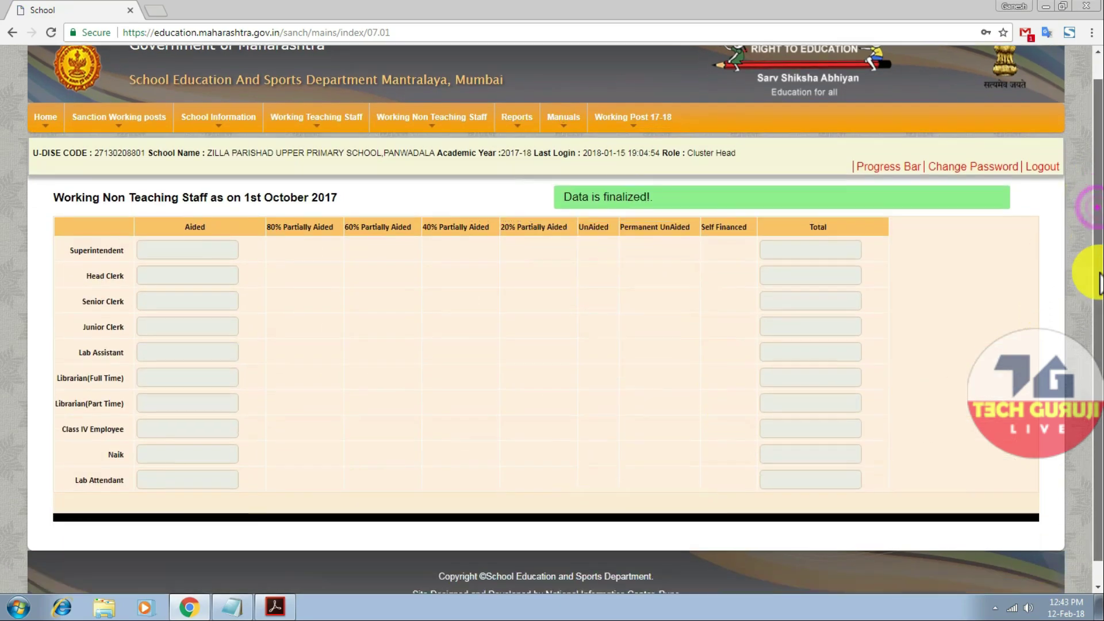
Return to the Nandori cluster's school list and open the pending ZILLA PARISHAD UPPER PRIMARY SCHOOL,PAWANA(RAI.)
{"action": "scroll", "coordinate": [1088, 253], "scroll_direction": "up", "scroll_amount": 3}
{"action": "left_click", "coordinate": [50, 144]}
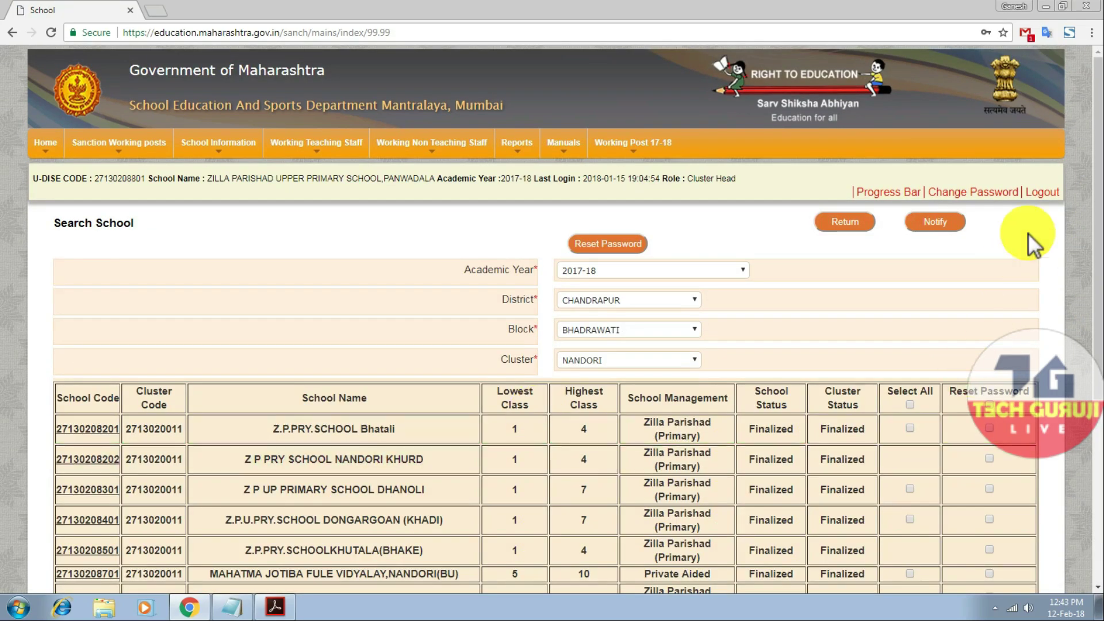
{"action": "left_click_drag", "start_coordinate": [1098, 146], "coordinate": [1095, 320]}
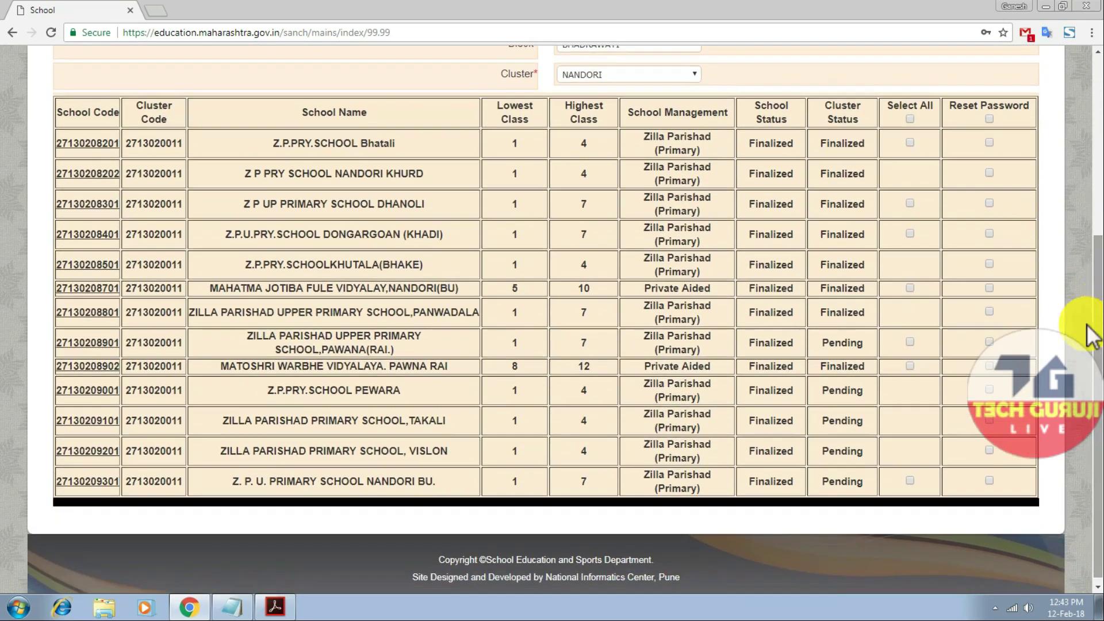
{"action": "left_click", "coordinate": [103, 343]}
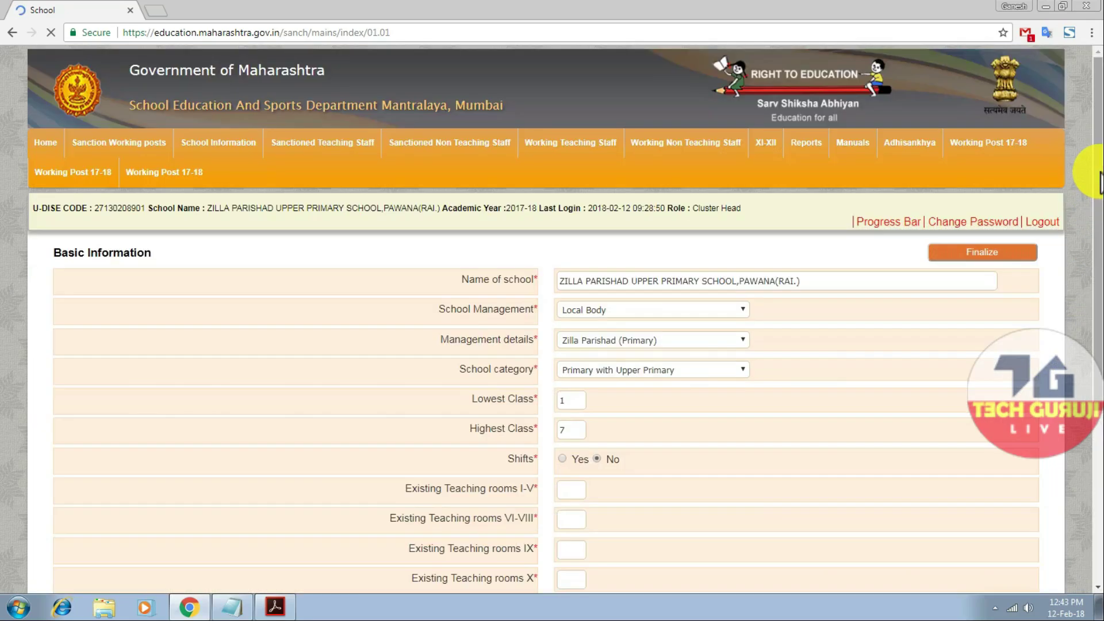
Review the Basic Information of the Pawana (Rai.) school and finalize it
{"action": "left_click_drag", "start_coordinate": [1097, 172], "coordinate": [1095, 279]}
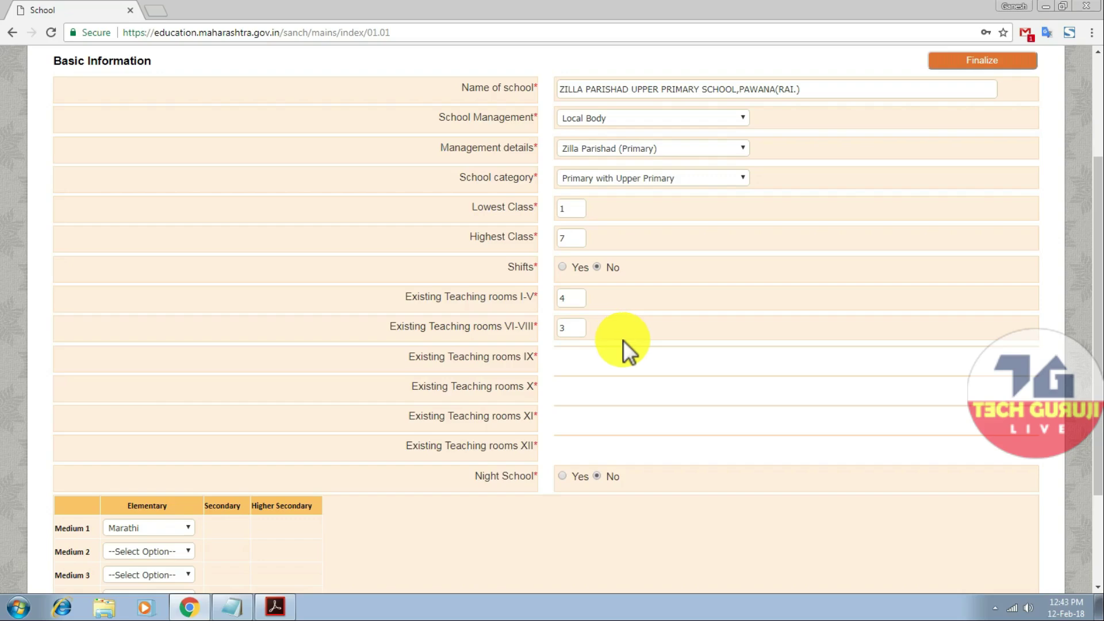
{"action": "left_click_drag", "start_coordinate": [1095, 295], "coordinate": [1095, 227]}
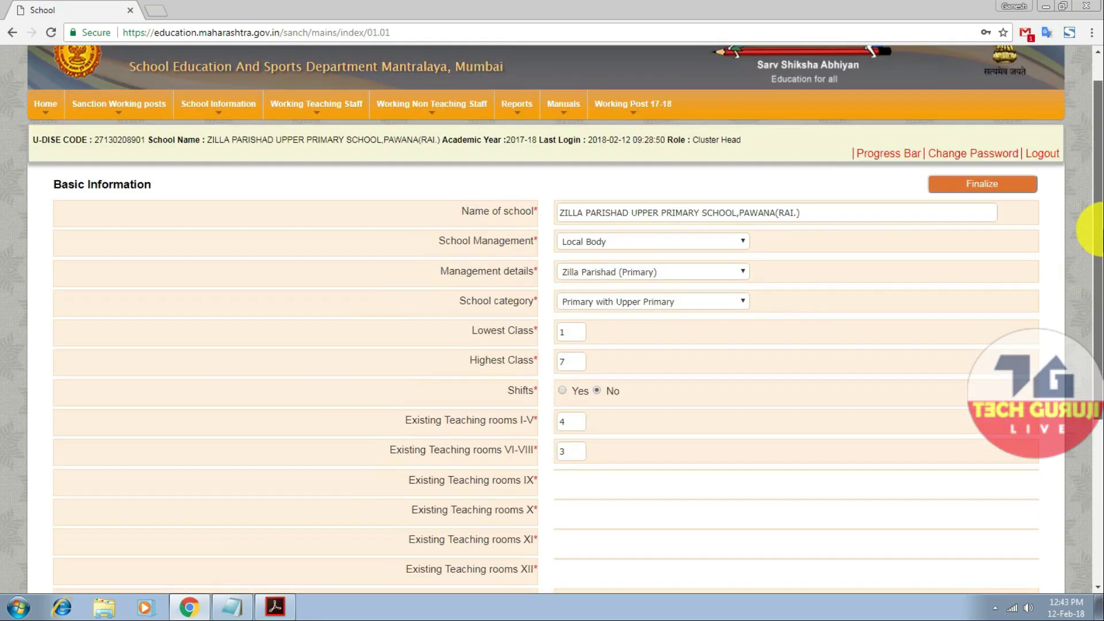
{"action": "left_click", "coordinate": [1005, 193]}
{"action": "left_click", "coordinate": [615, 106]}
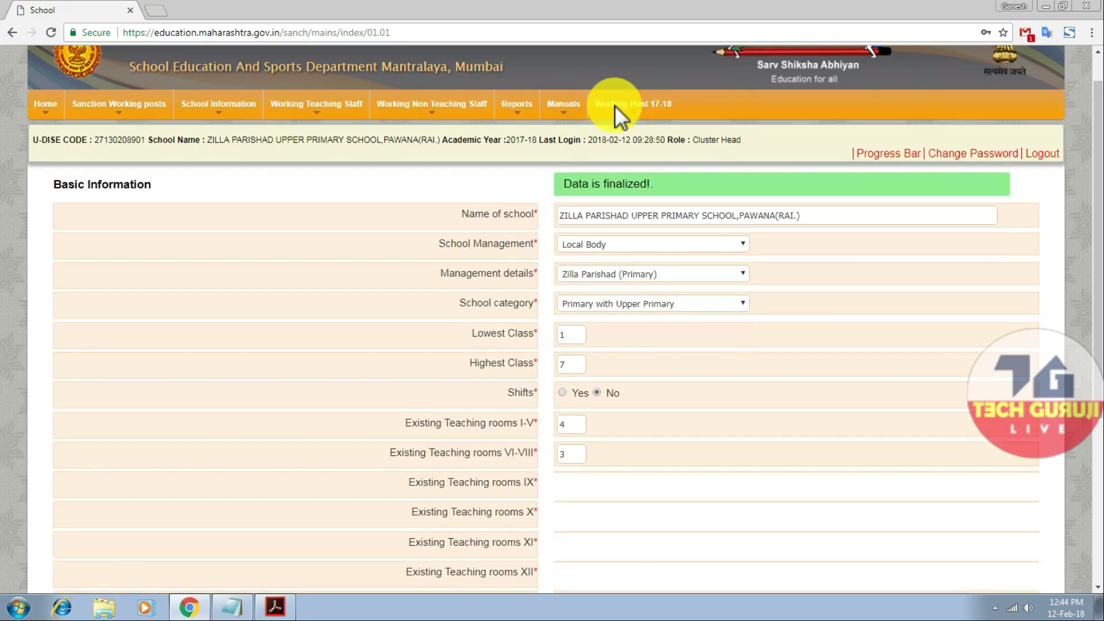
Load the Marathi-medium Working Teaching Staff as on 1st October 2017 for the Pawana (Rai.) school and finalize it
{"action": "left_click_drag", "start_coordinate": [1097, 202], "coordinate": [1092, 170]}
{"action": "scroll", "coordinate": [1092, 170], "scroll_direction": "up", "scroll_amount": 2}
{"action": "mouse_move", "coordinate": [315, 147]}
{"action": "left_click", "coordinate": [311, 193]}
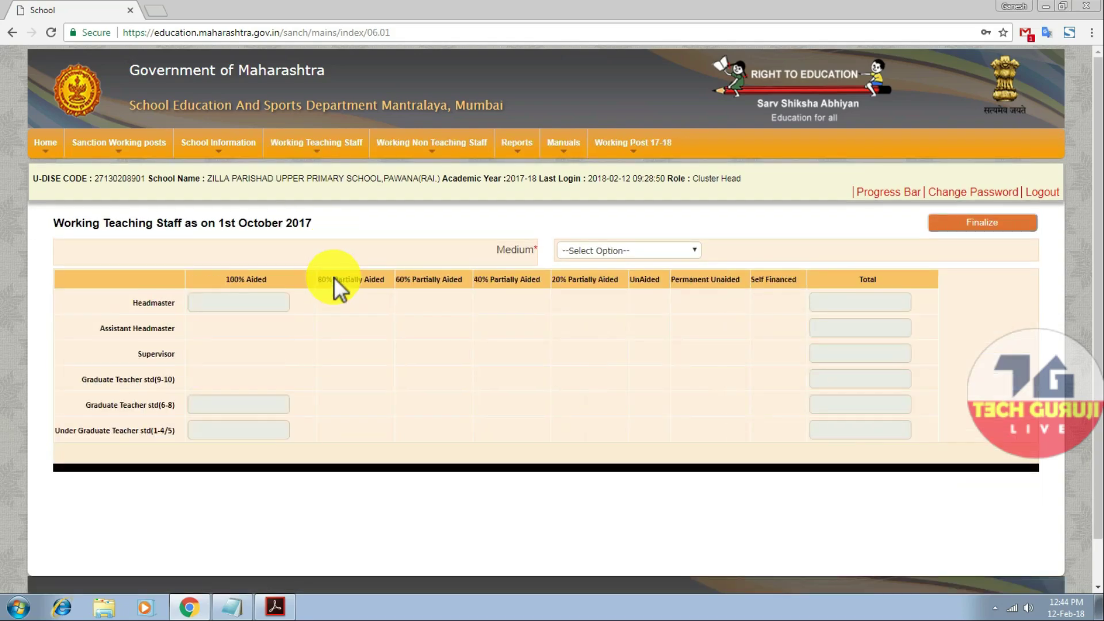
{"action": "left_click", "coordinate": [677, 250]}
{"action": "left_click", "coordinate": [670, 277]}
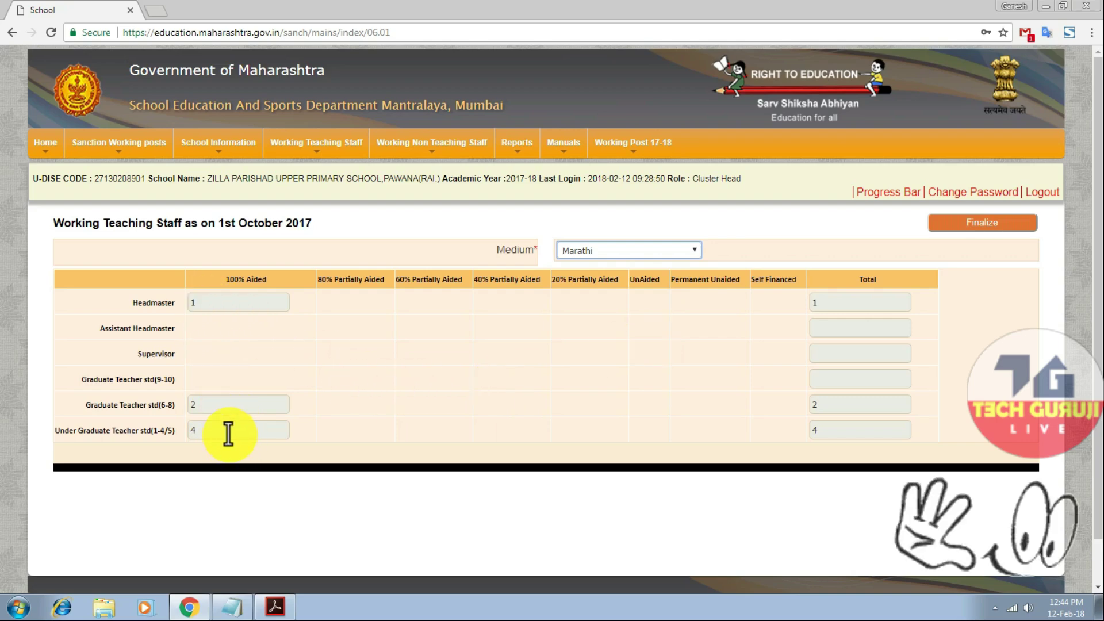
{"action": "left_click", "coordinate": [1003, 224]}
{"action": "left_click", "coordinate": [609, 107]}
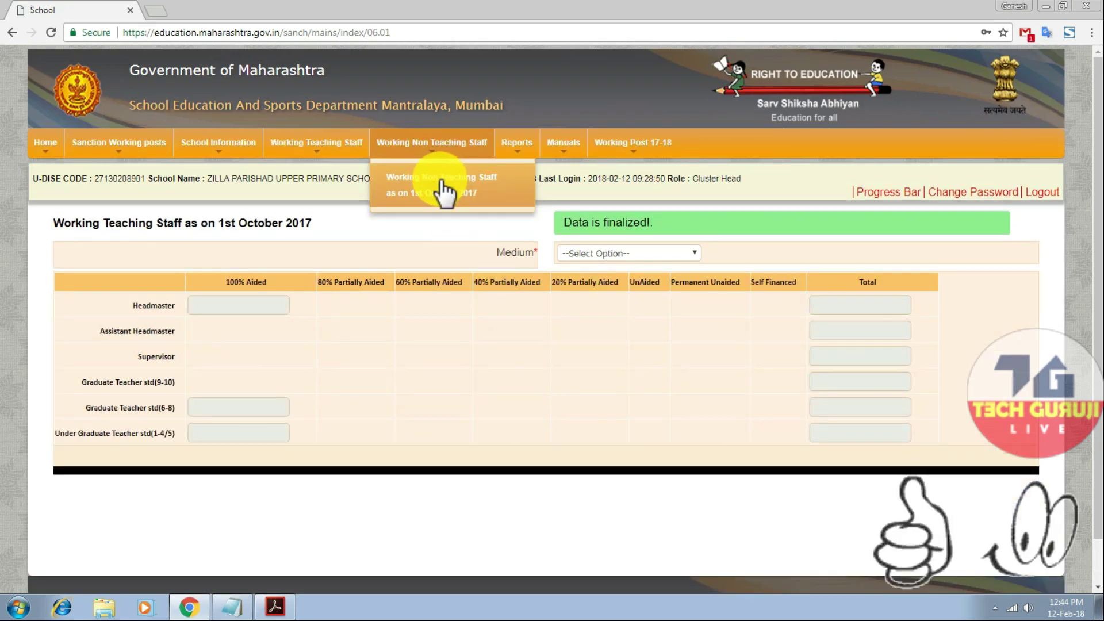
Open the Working Non Teaching Staff as on 1st October 2017 for the Pawana (Rai.) school and finalize it
{"action": "left_click", "coordinate": [443, 190]}
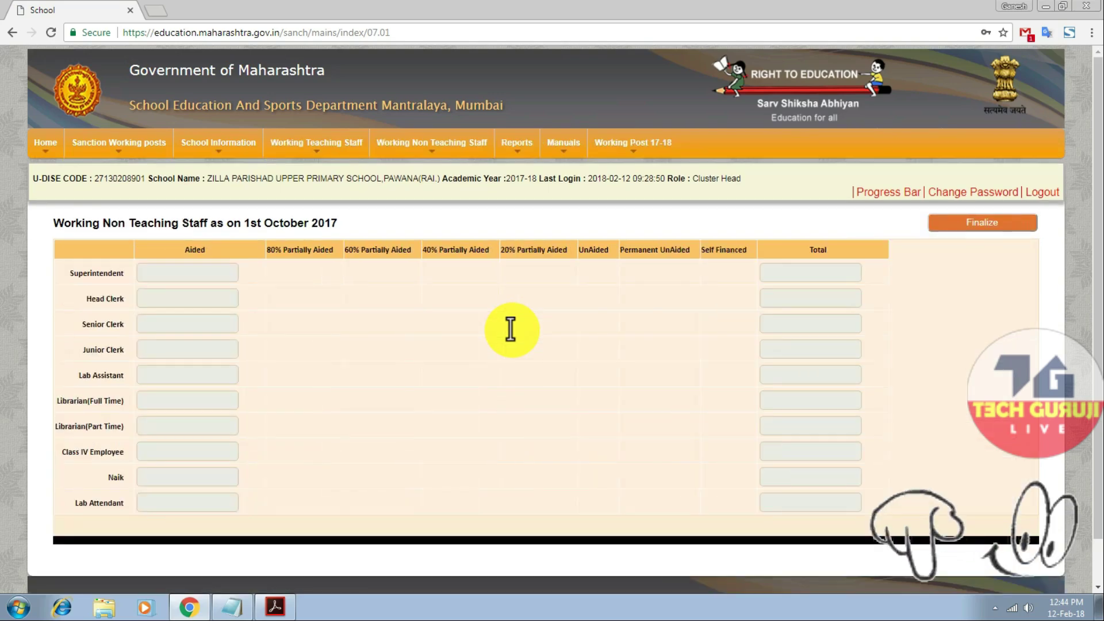
{"action": "left_click", "coordinate": [1009, 223]}
{"action": "left_click", "coordinate": [603, 107]}
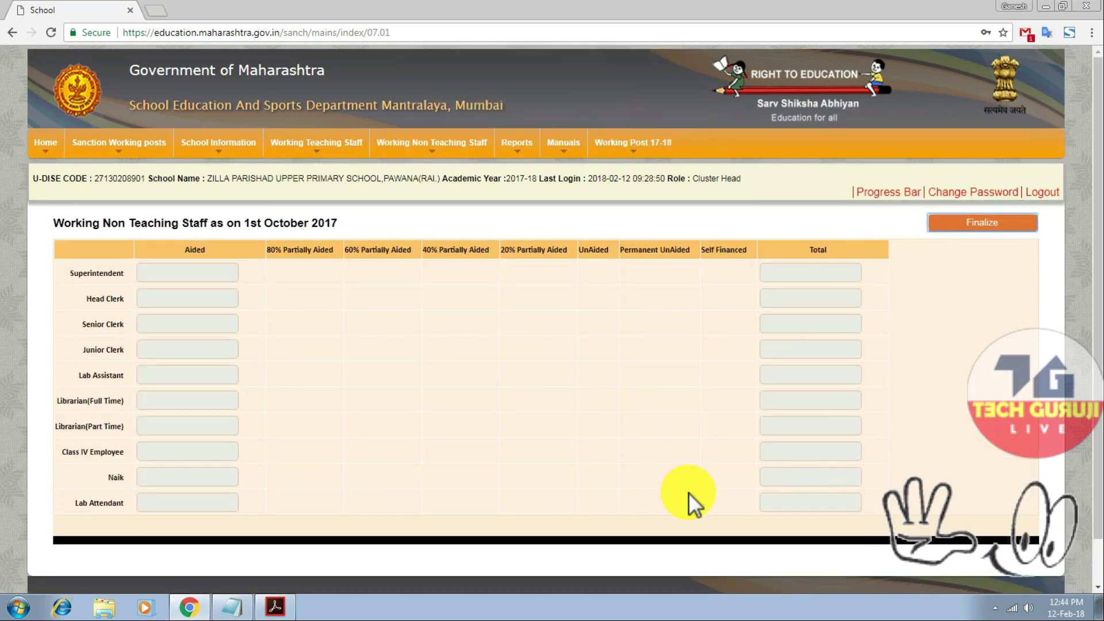